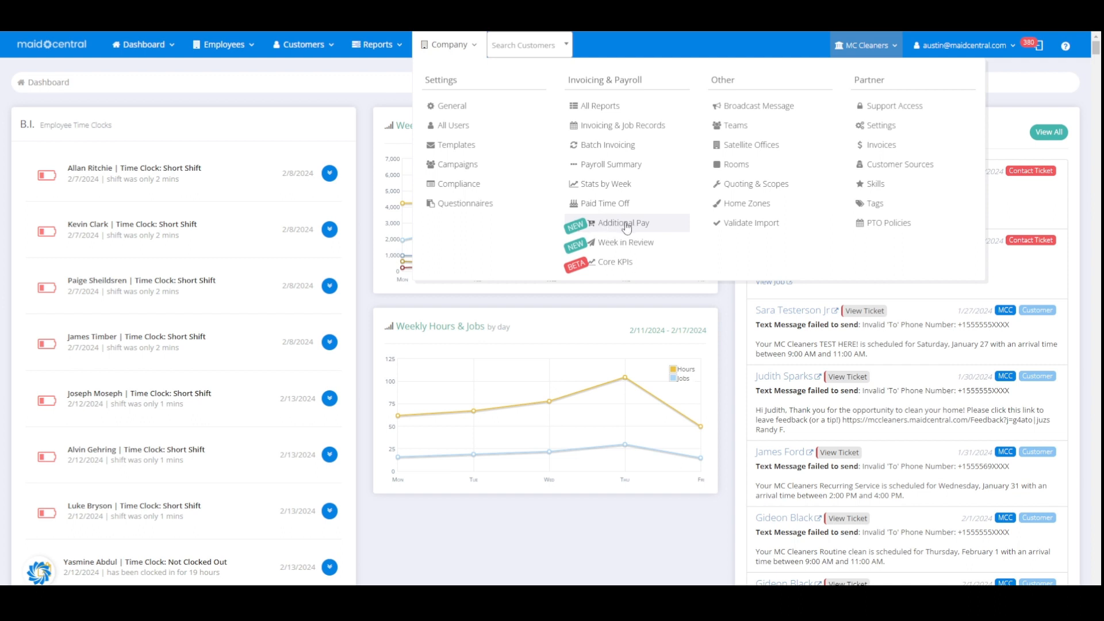
Open the management list of incentive pay models from the company's Additional Pay area
left_click(610, 224)
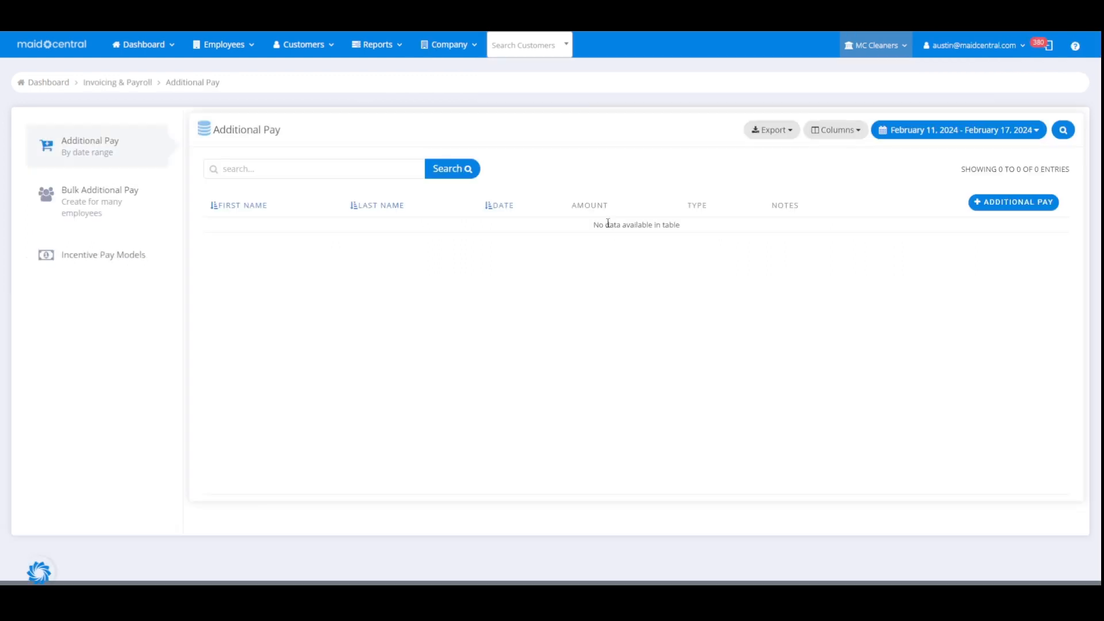
left_click(94, 260)
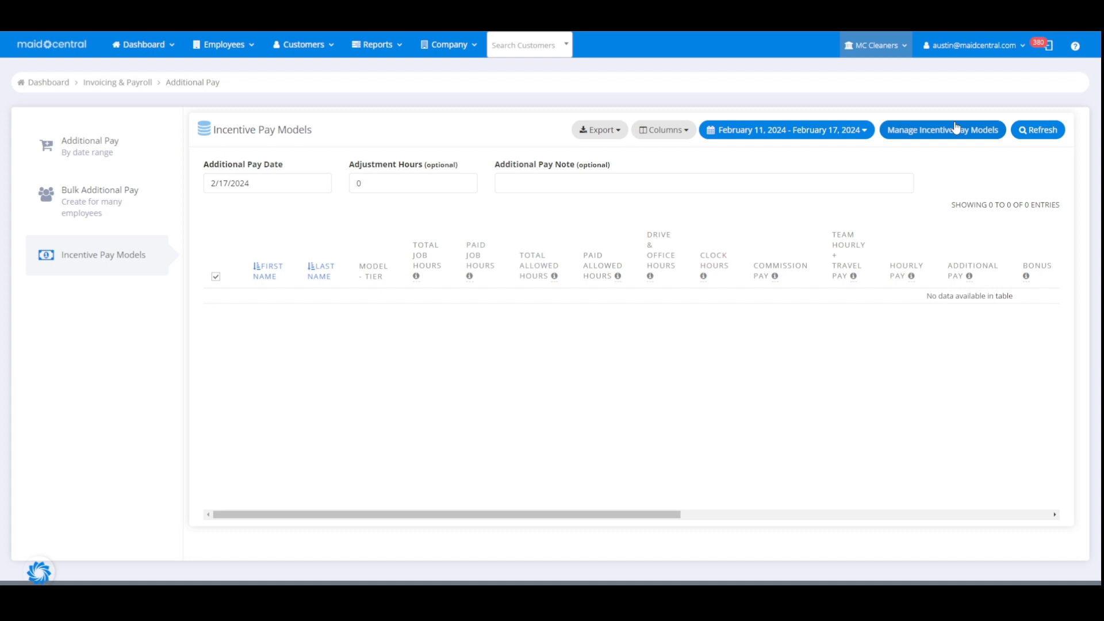
left_click(928, 137)
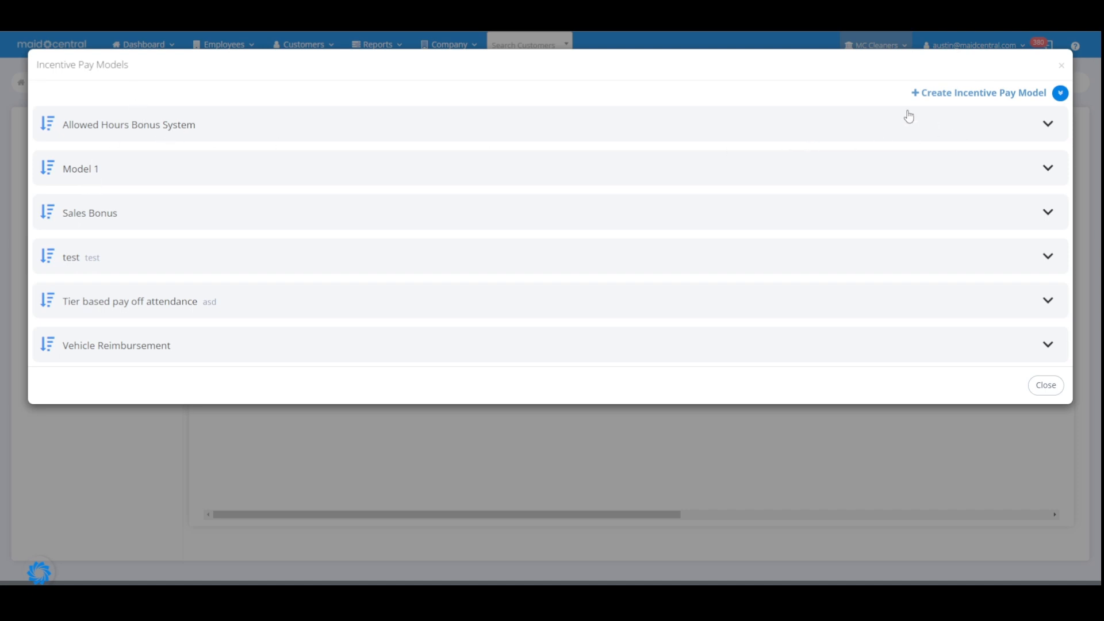
Create an incentive pay model named "Pay for Performance" with no description and save it
left_click(942, 100)
left_click(586, 103)
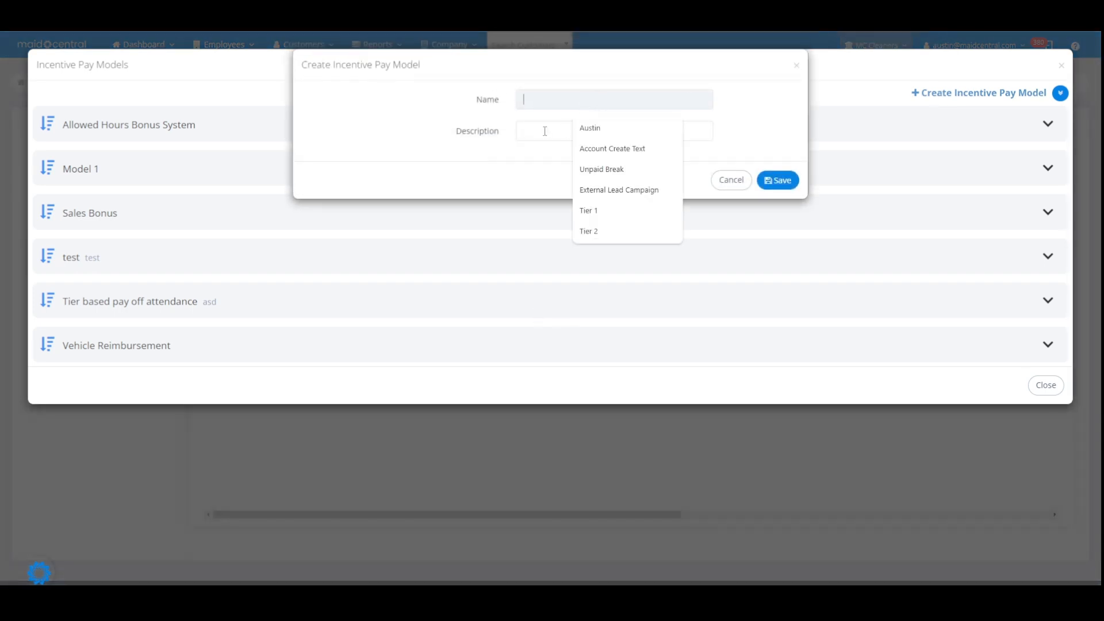
type("Pa")
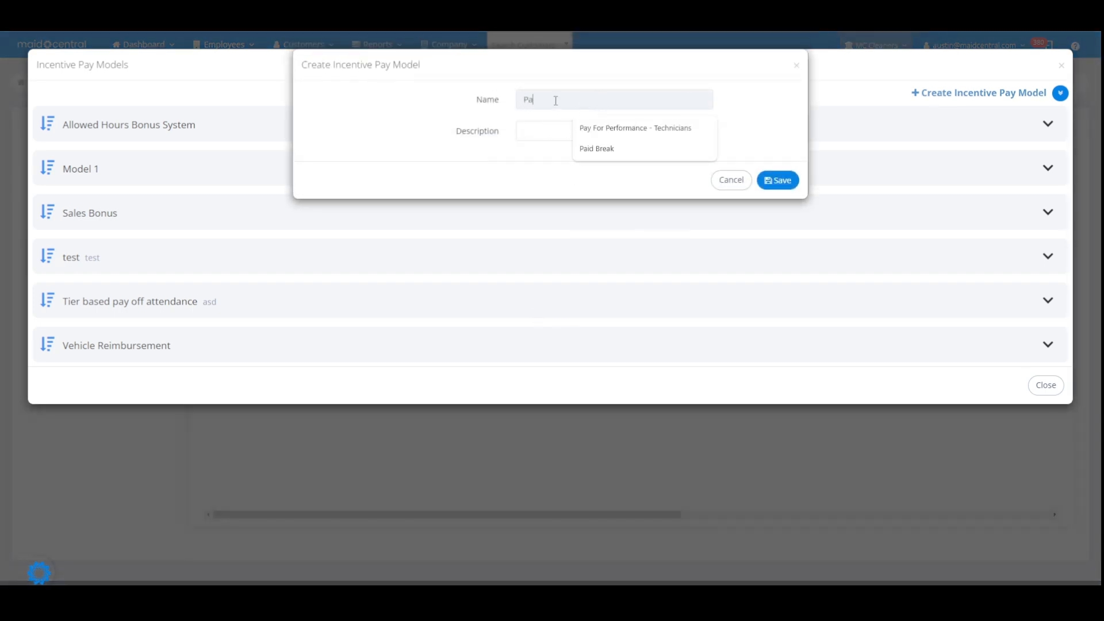
type("y for Performa")
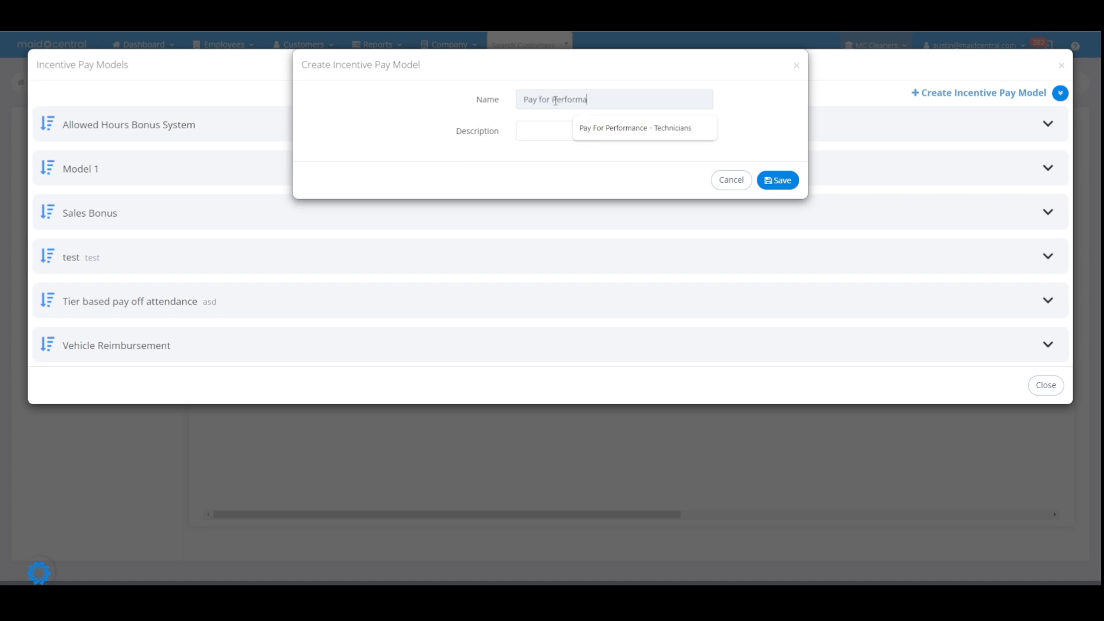
type("nce")
left_click(538, 133)
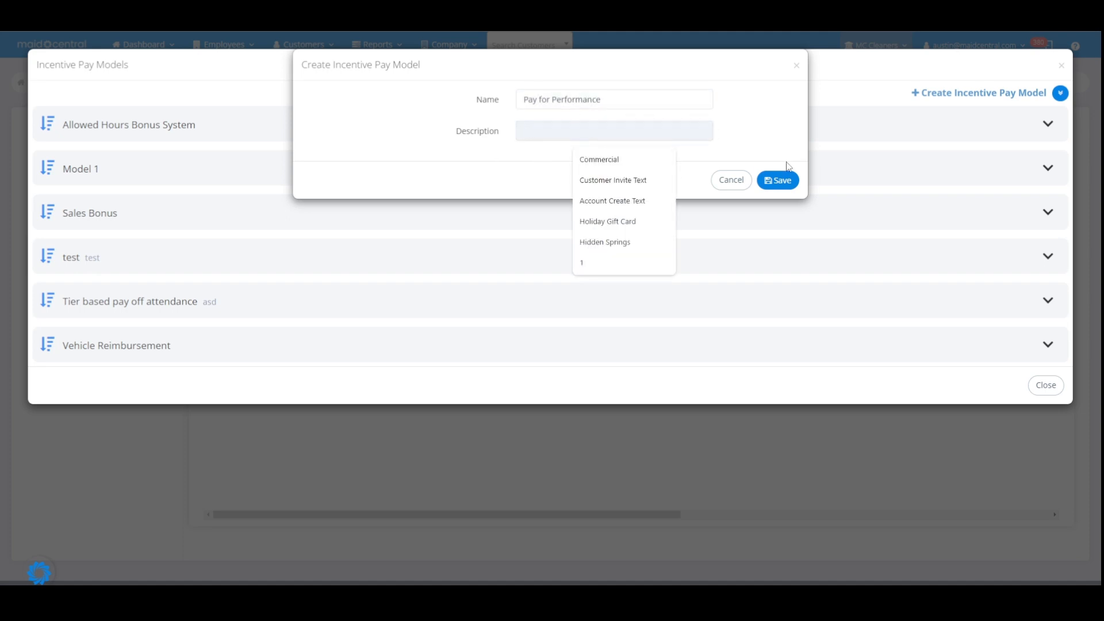
left_click(774, 178)
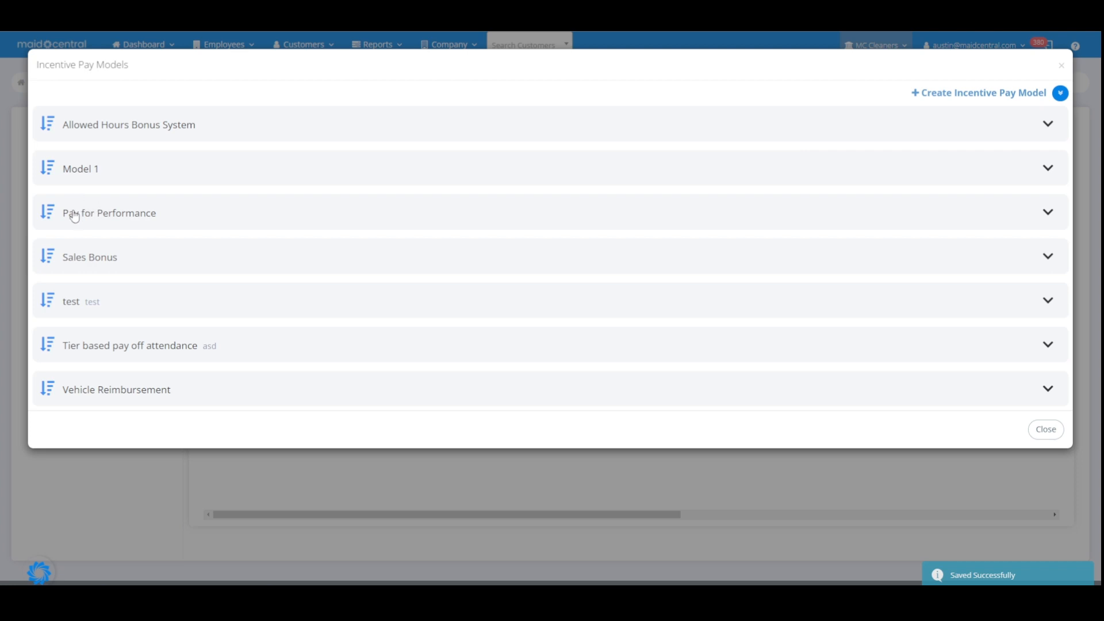
Start a new tier in the Pay for Performance model with a Total Allowed Hours range of 19.1 to 29.99
left_click(91, 225)
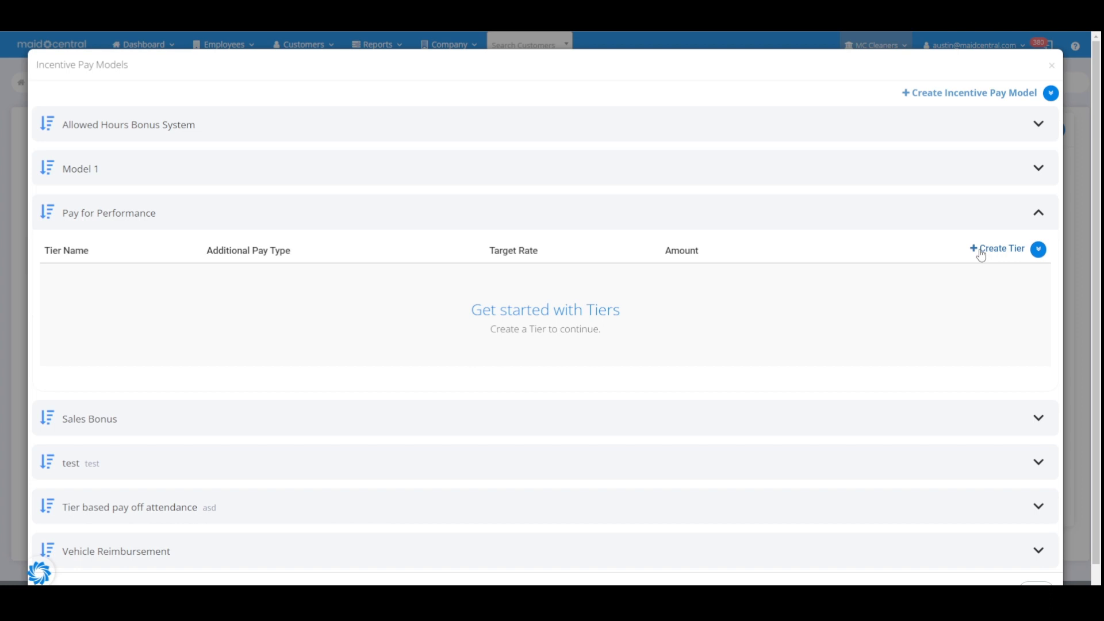
left_click(982, 251)
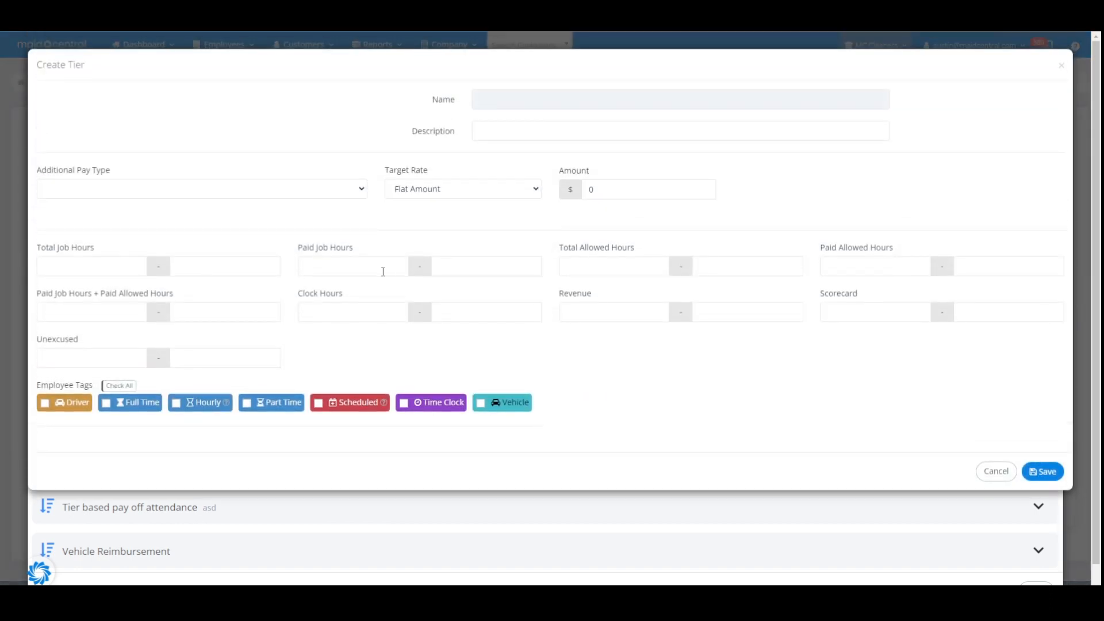
left_click(588, 270)
type("19.1")
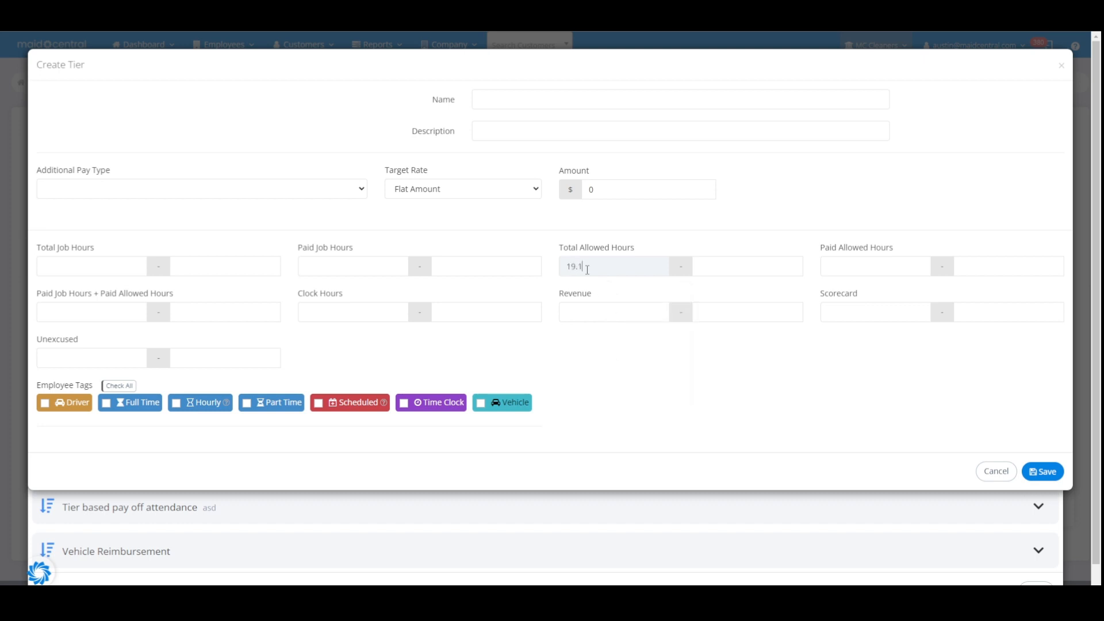
left_click(726, 273)
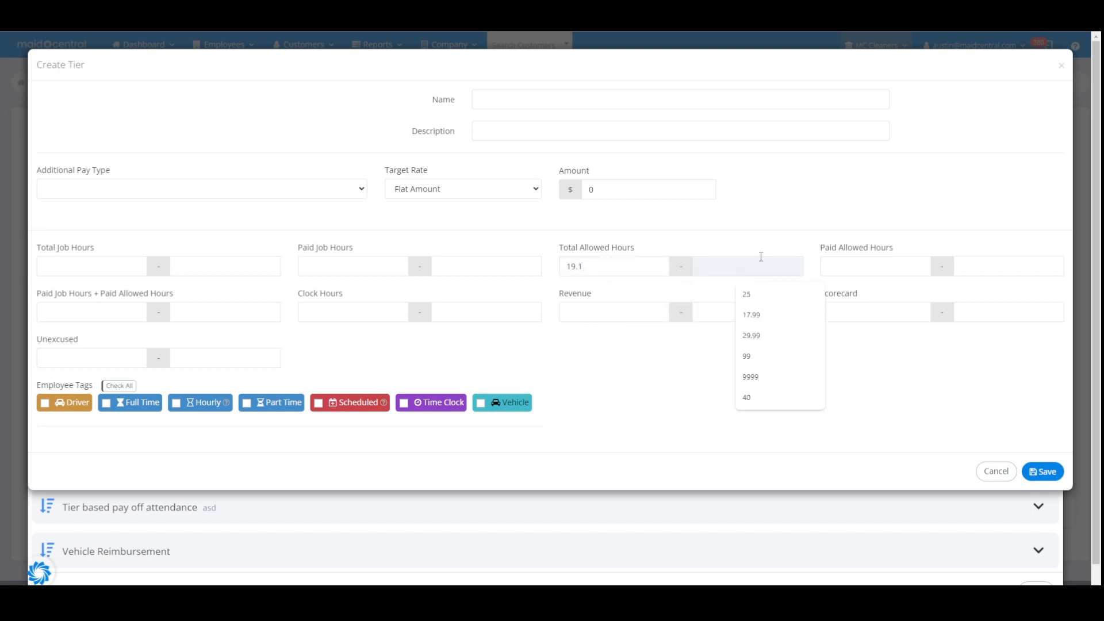
type("29.99")
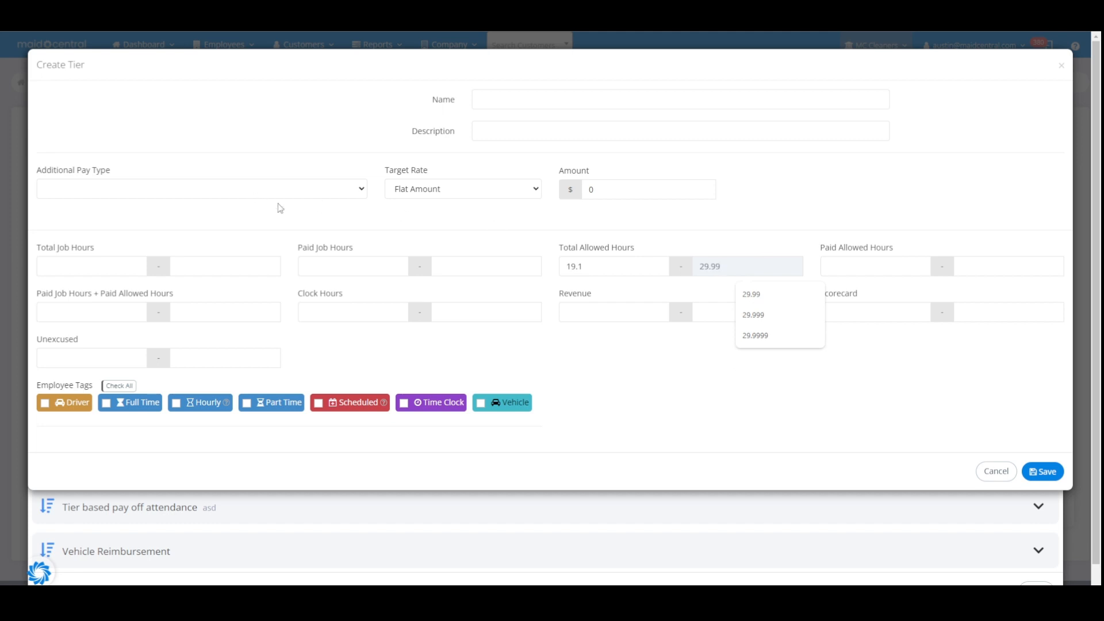
Name the new tier "Tier 2" and set its additional pay type to Bonus - Attendance-Performance
left_click(525, 99)
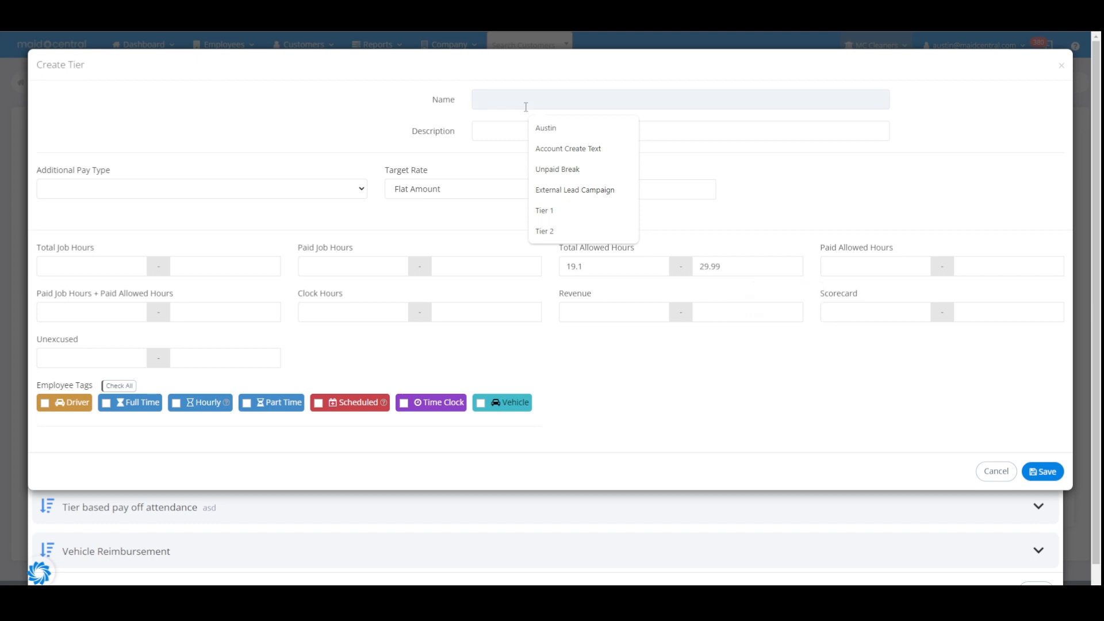
type("Tier 2")
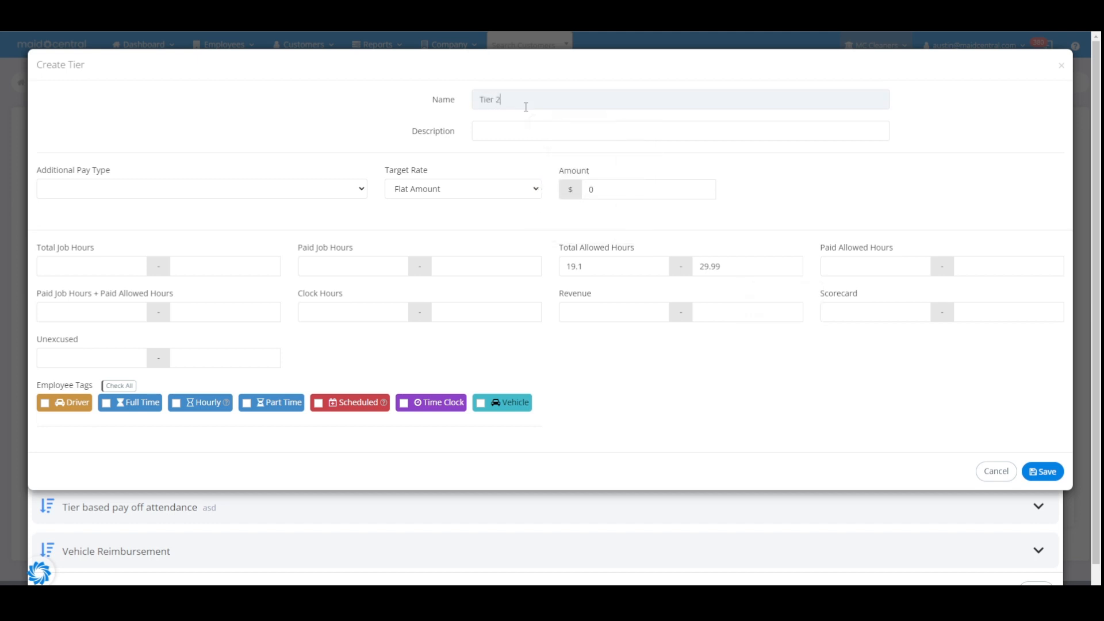
left_click(328, 189)
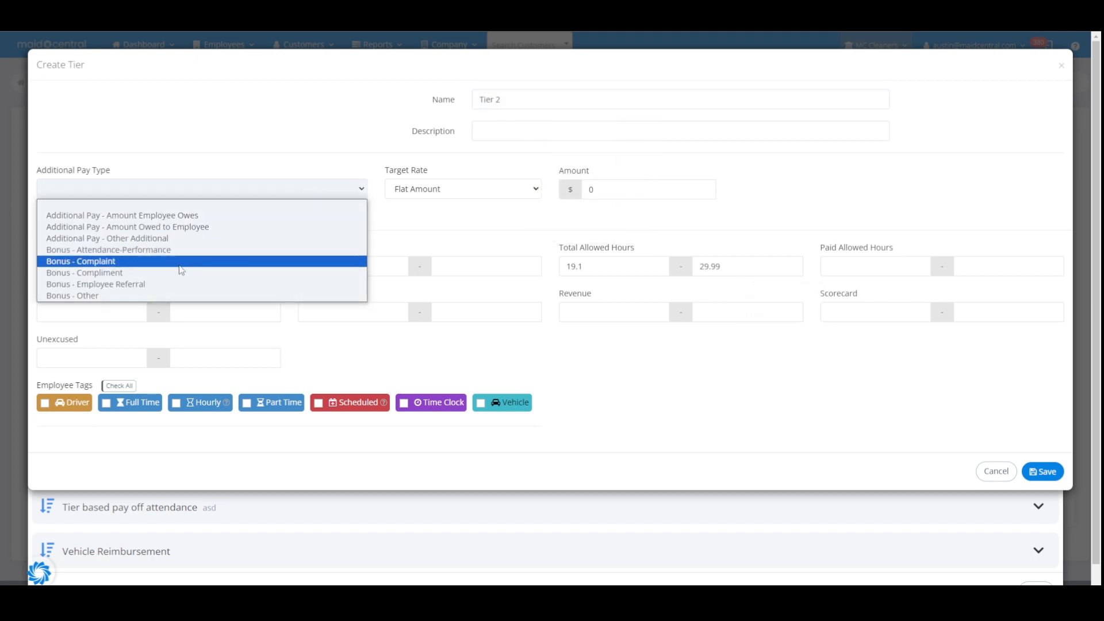
left_click(134, 251)
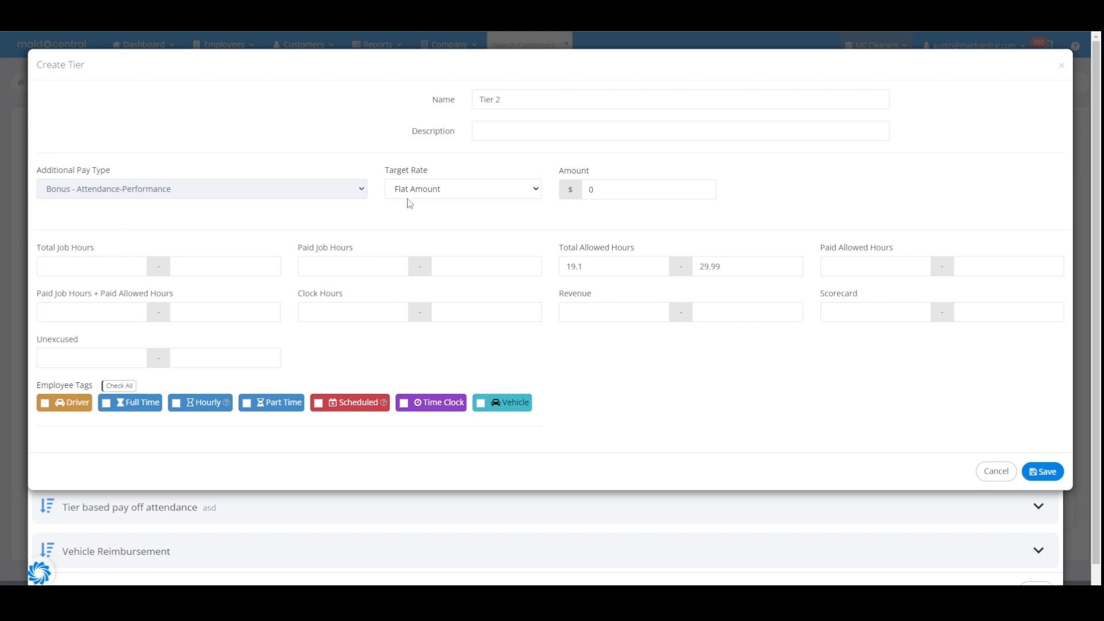
Set Tier 2's target rate to Fee Split with an amount of 2% and save the tier
left_click(432, 195)
left_click(436, 388)
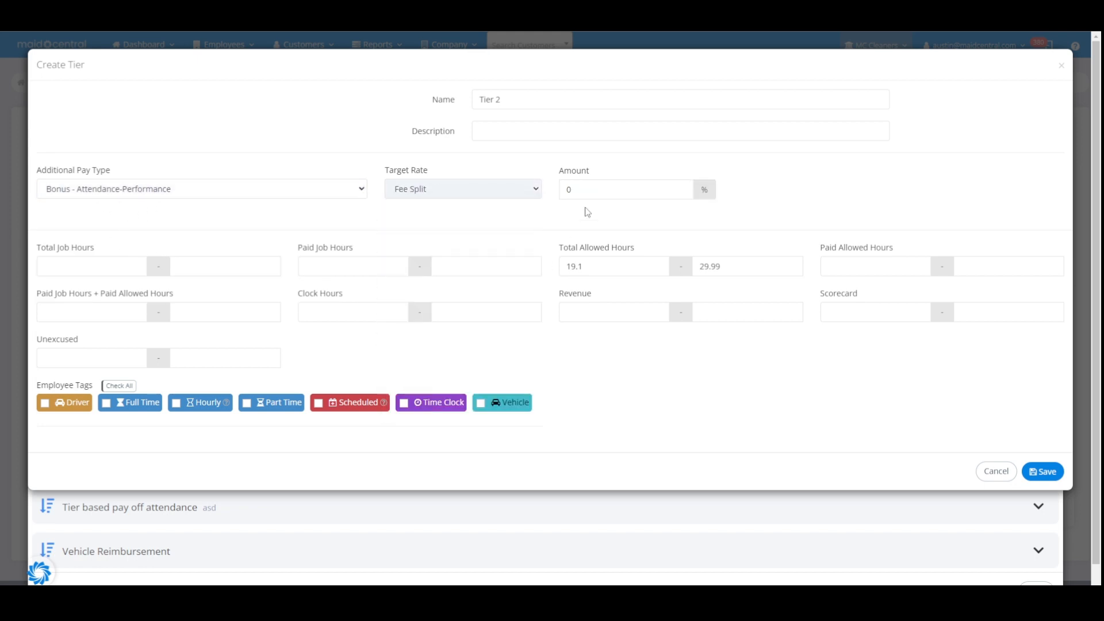
key("Tab")
type("2")
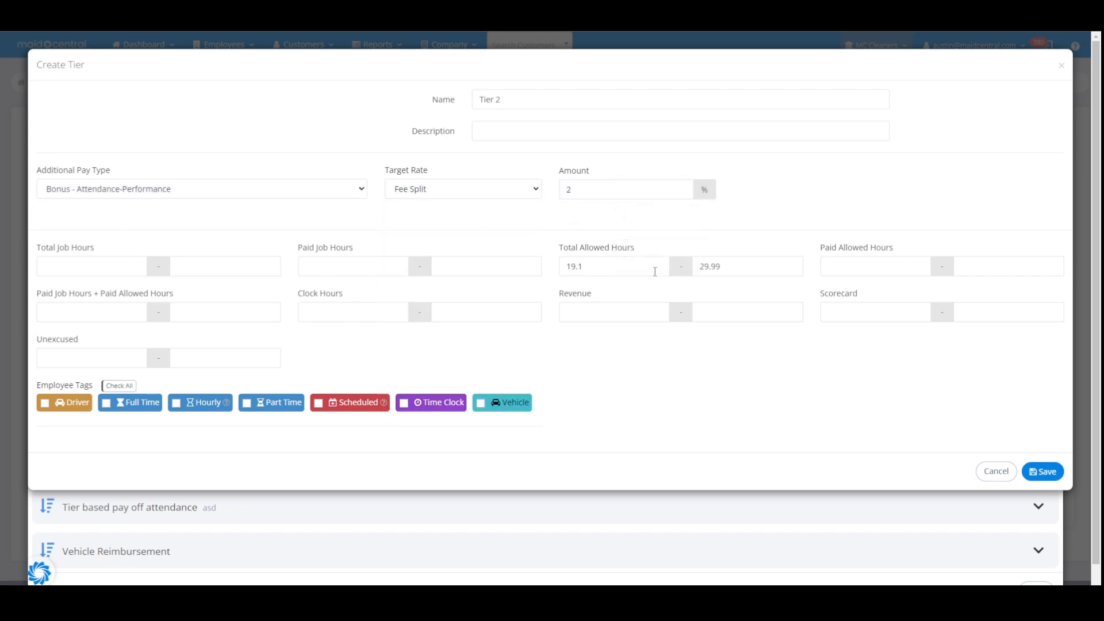
left_click(1044, 473)
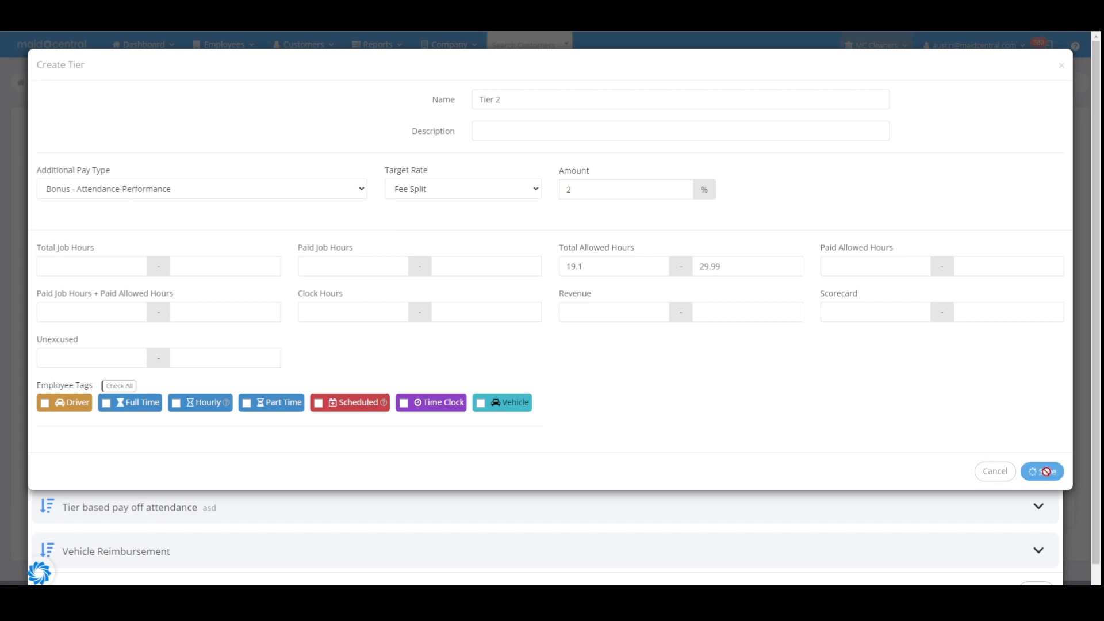
Start another tier in Pay for Performance named "Tier 3" with a Fee Split target rate of 4%
left_click(190, 221)
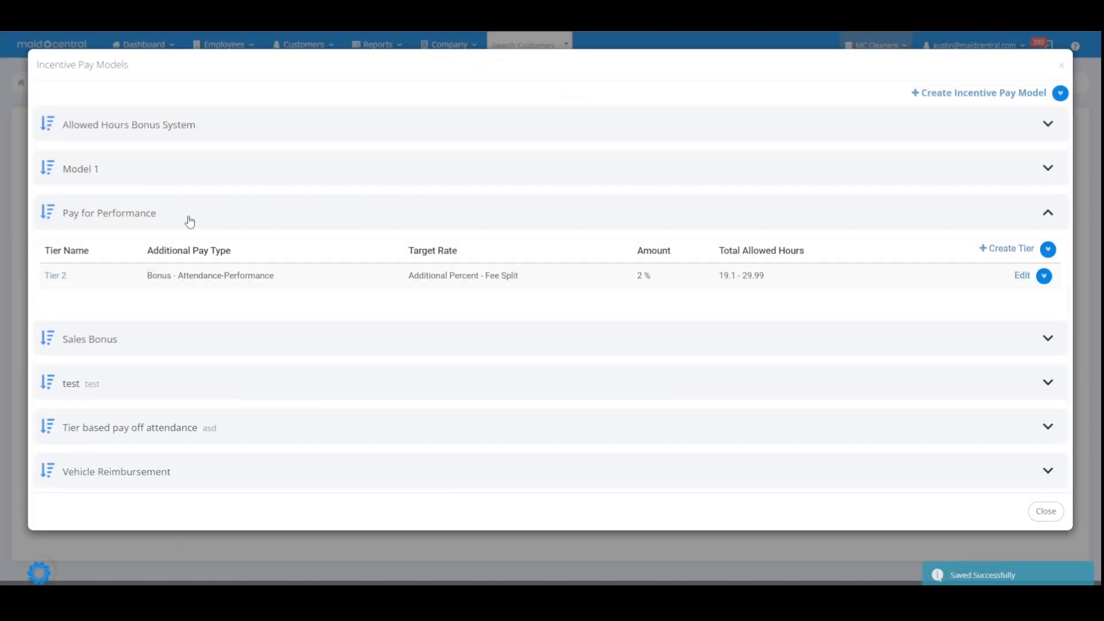
left_click(1007, 251)
left_click(506, 99)
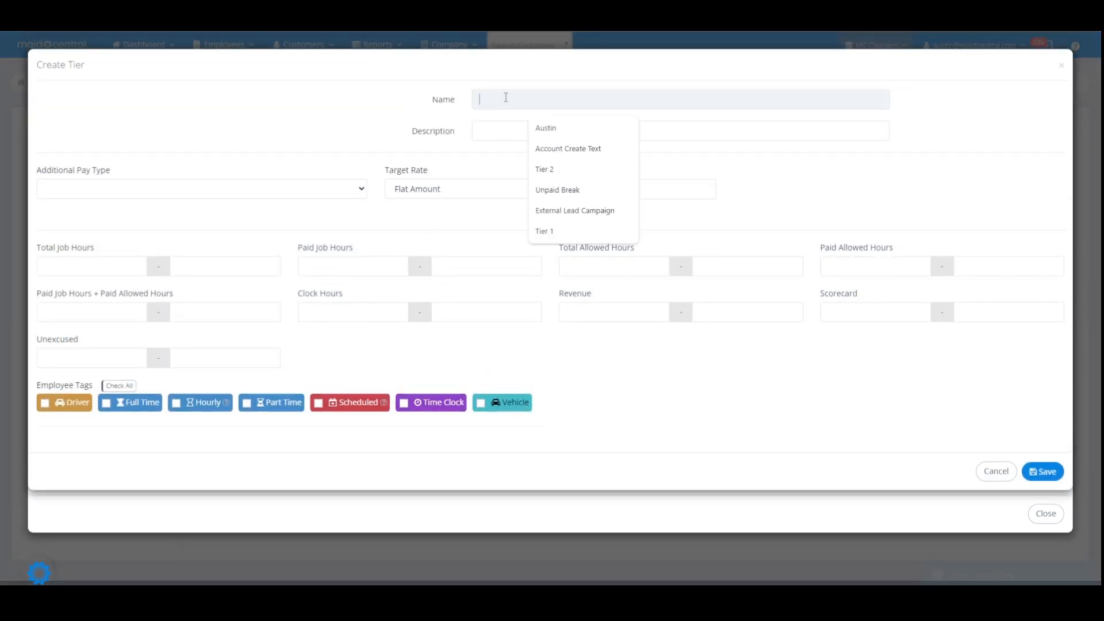
type("Tier 3")
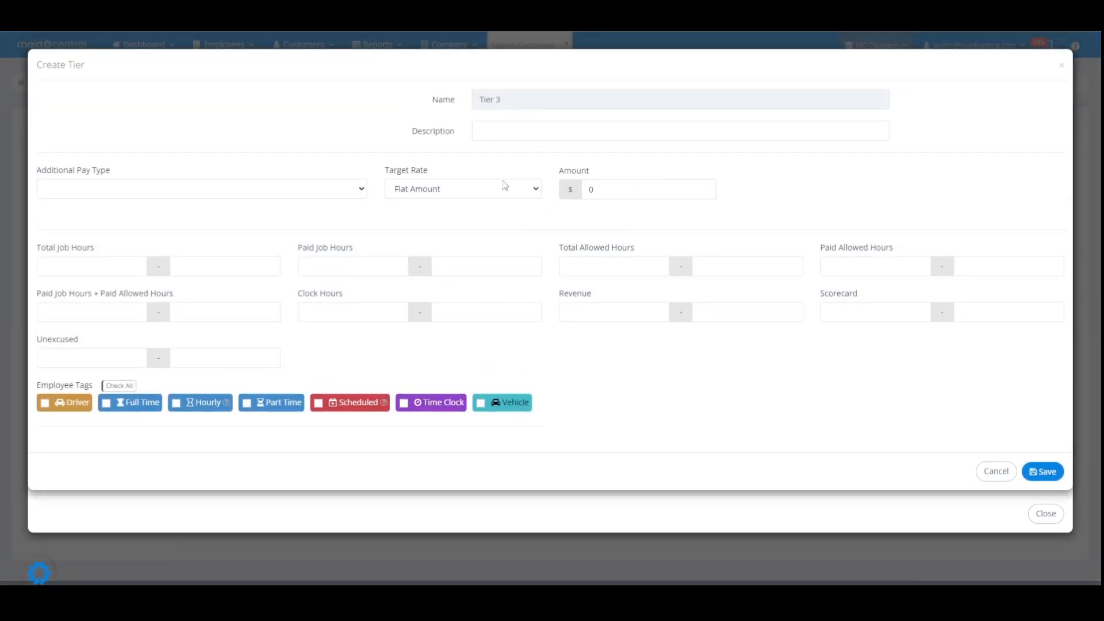
left_click(505, 185)
left_click(474, 387)
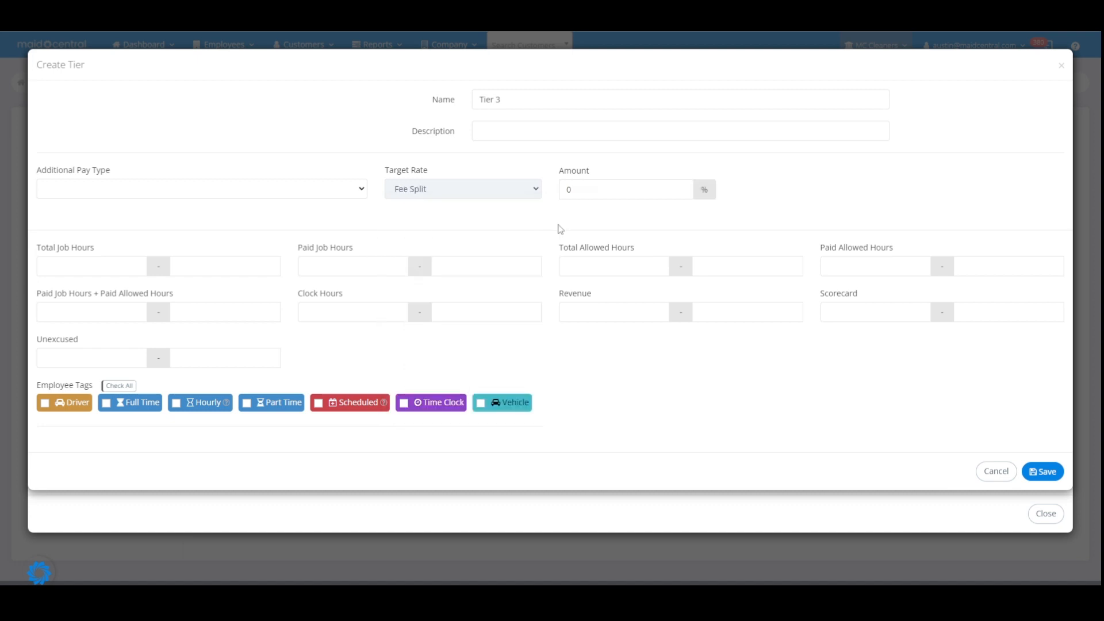
left_click_drag(604, 188, 549, 198)
type("4")
Give Tier 3 a minimum of 30 Total Allowed Hours and the Bonus - Attendance-Performance pay type, save it, and close the pay models
left_click(627, 265)
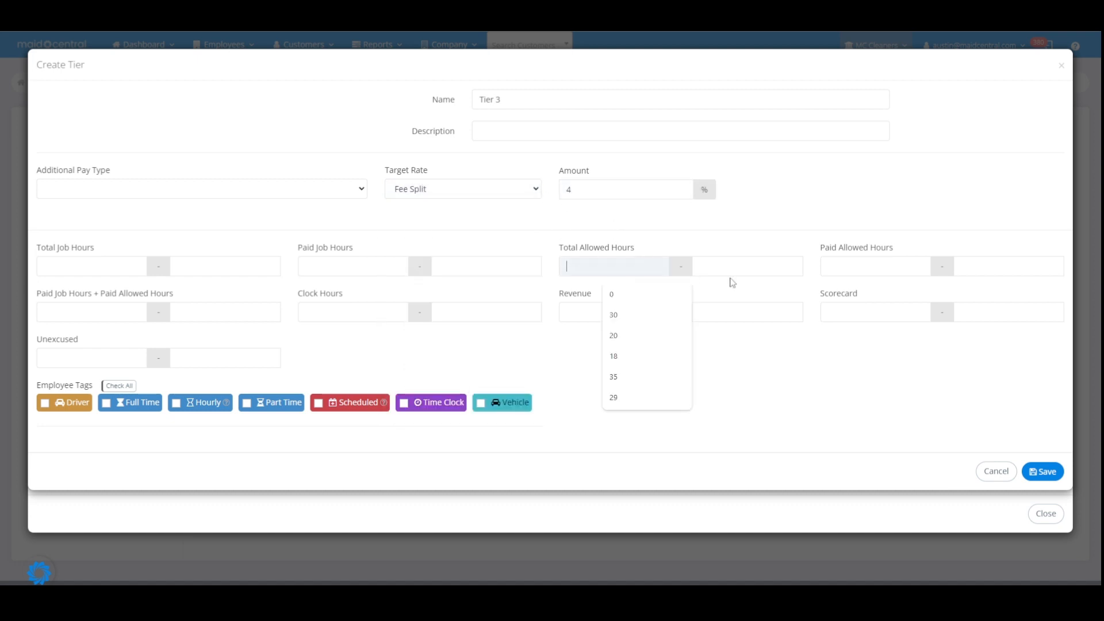
type("30")
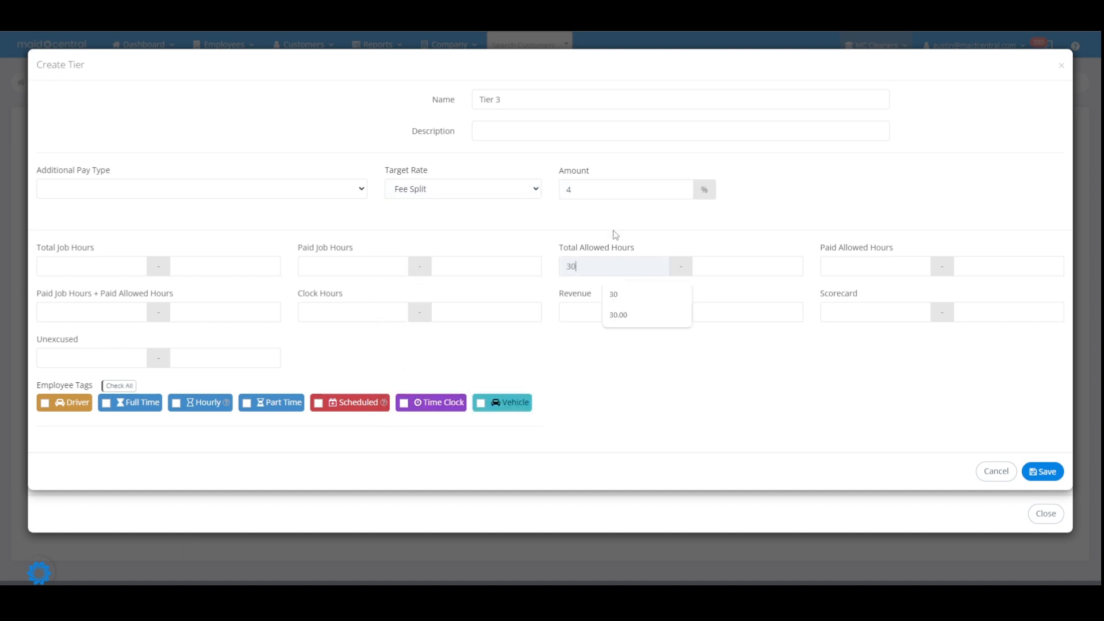
left_click(724, 263)
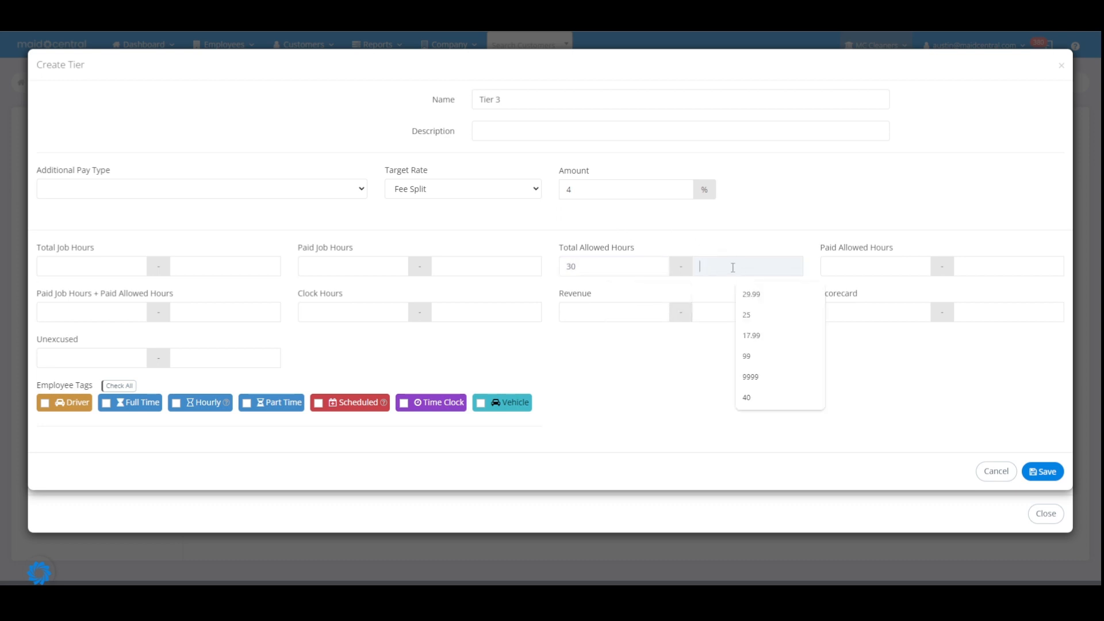
left_click(352, 189)
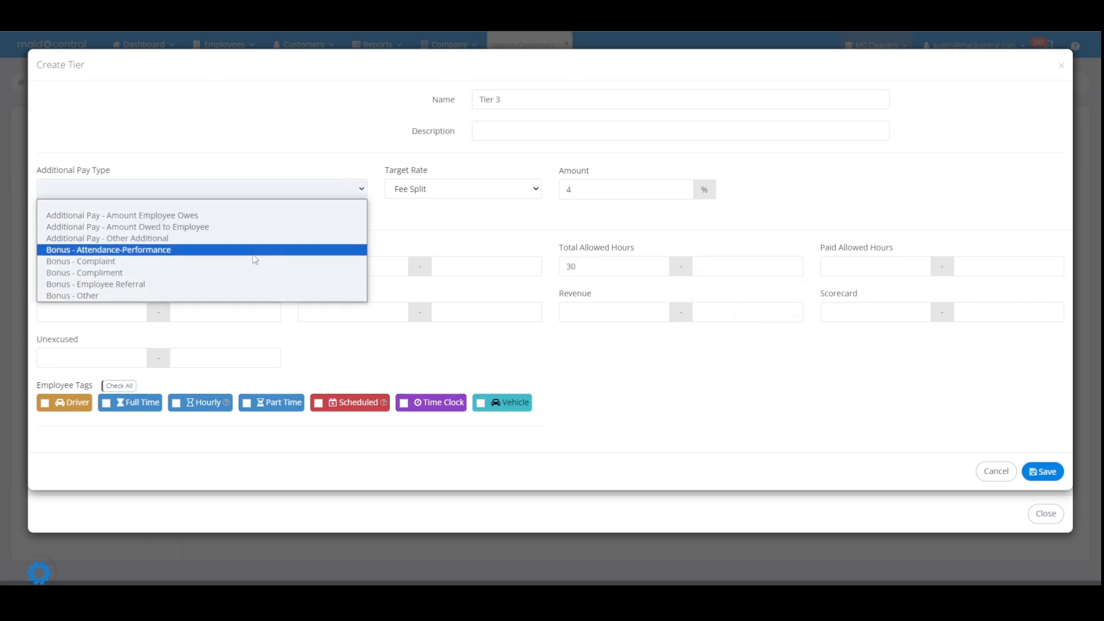
left_click(230, 250)
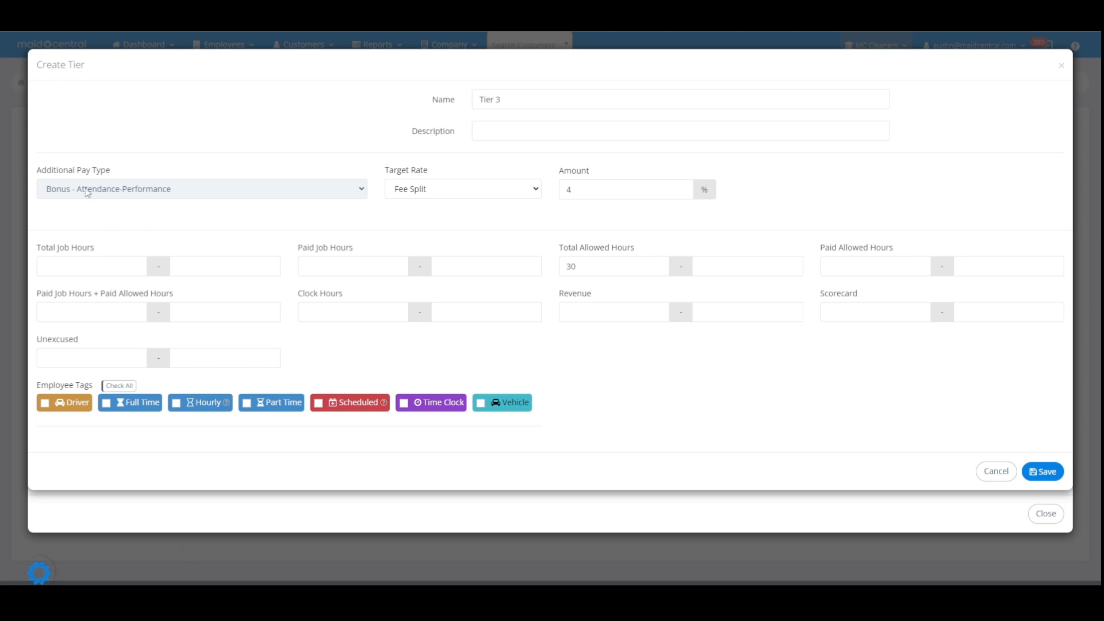
left_click(1042, 474)
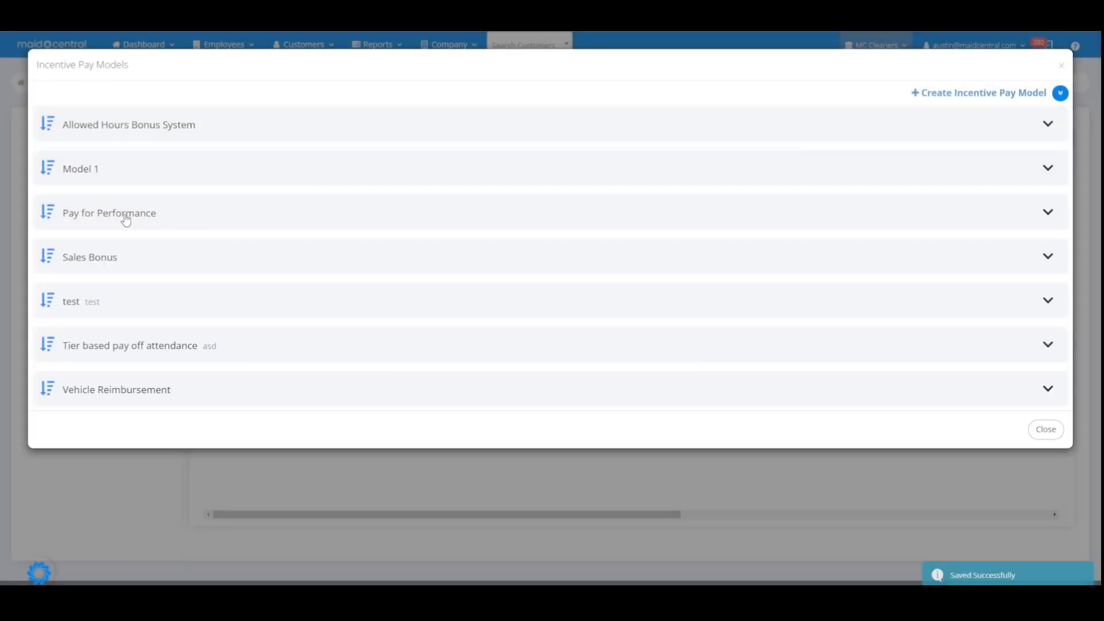
left_click(123, 214)
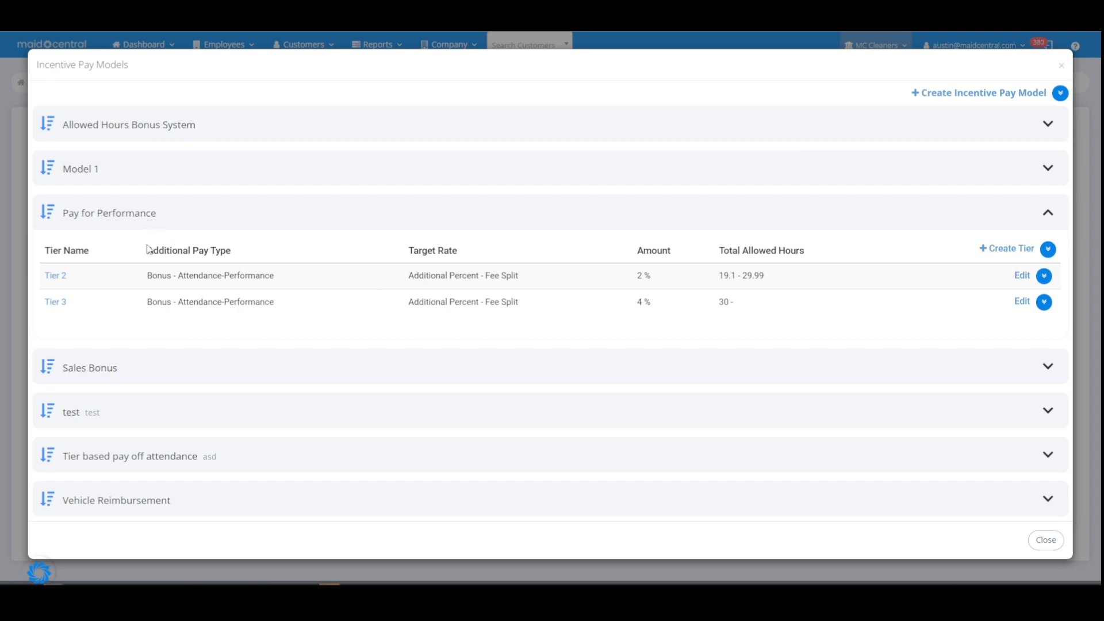
left_click(1062, 65)
Find the technician hired on 1/1/2022 in the employee list and open that employee's profile down to its detail sections
left_click(163, 51)
left_click(225, 44)
left_click(222, 125)
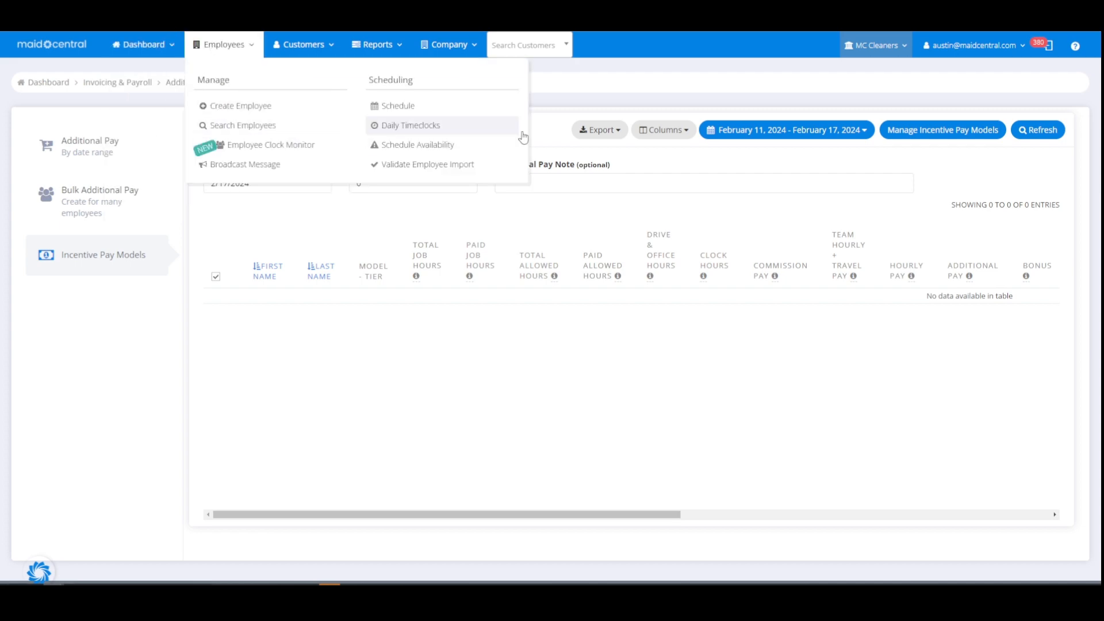
scroll(164, 294, "down", 1)
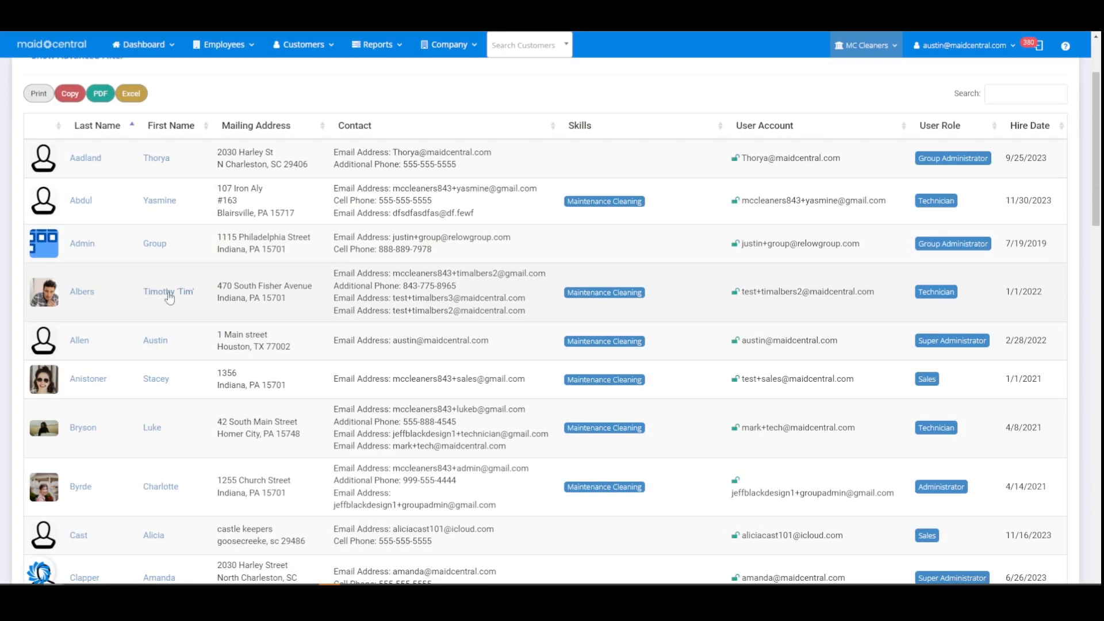
left_click(168, 293)
scroll(348, 345, "down", 1)
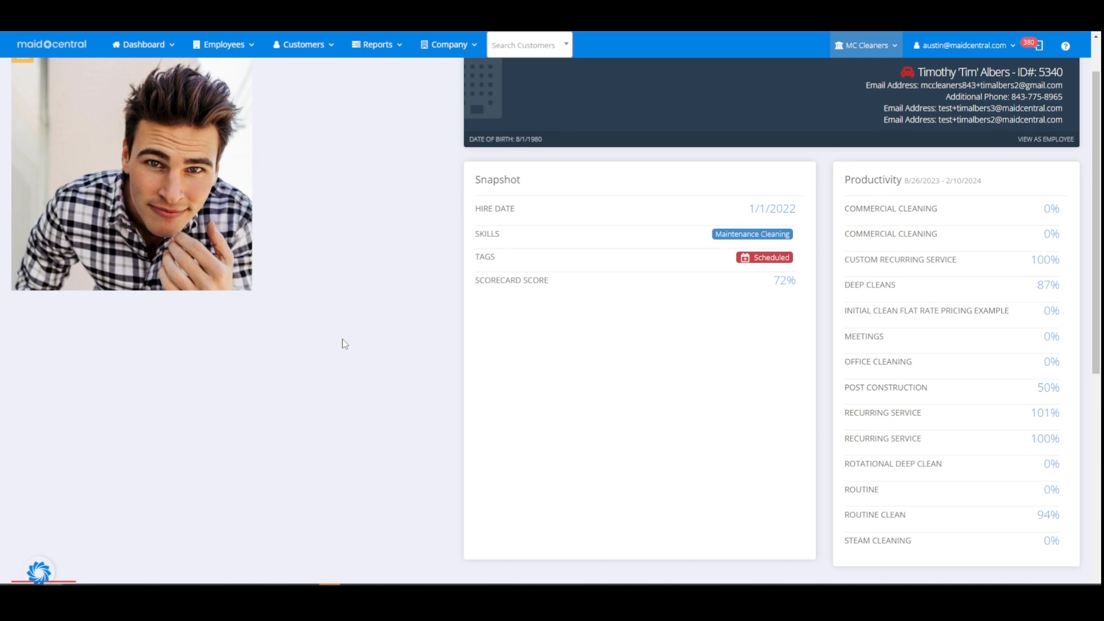
scroll(356, 344, "down", 1)
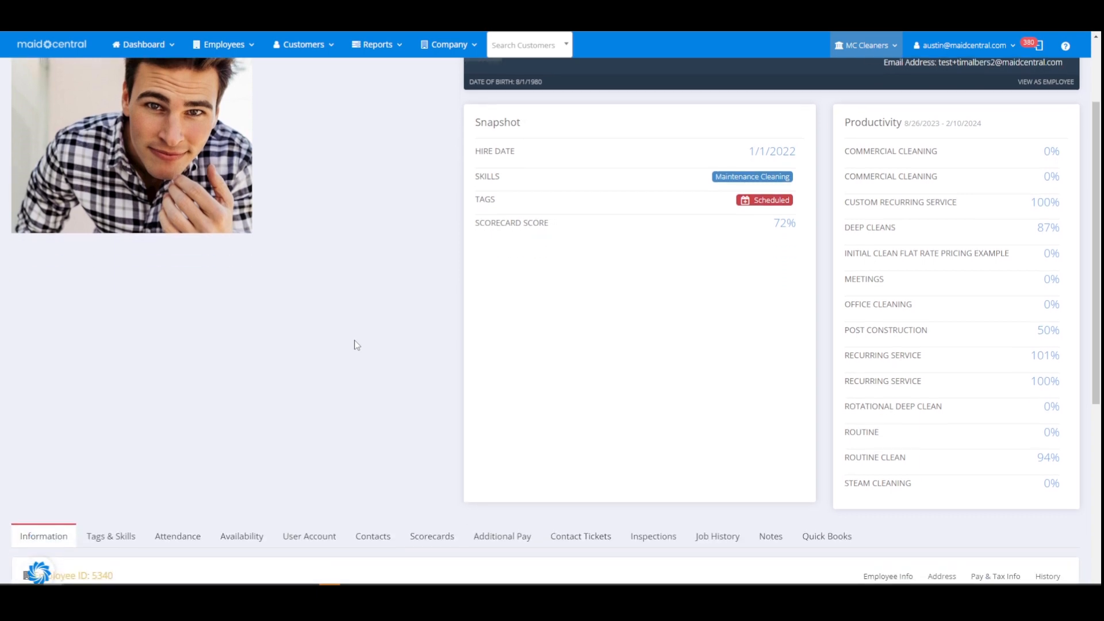
In the employee's Pay & Tax Info, assign the Pay for Performance incentive pay model and save the employee
scroll(343, 339, "down", 2)
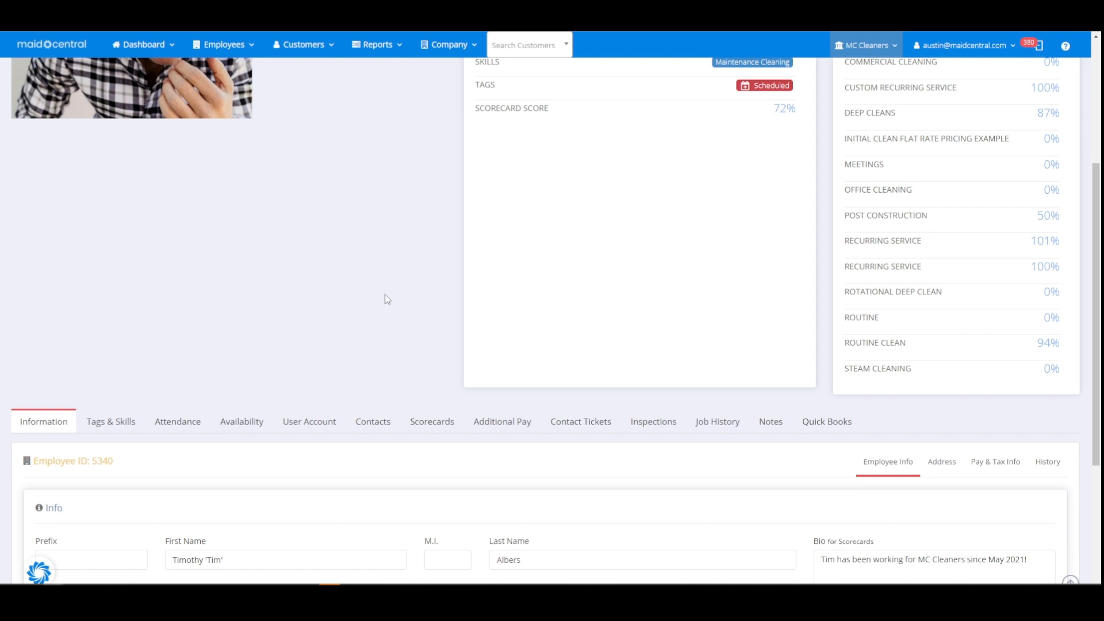
scroll(390, 298, "down", 4)
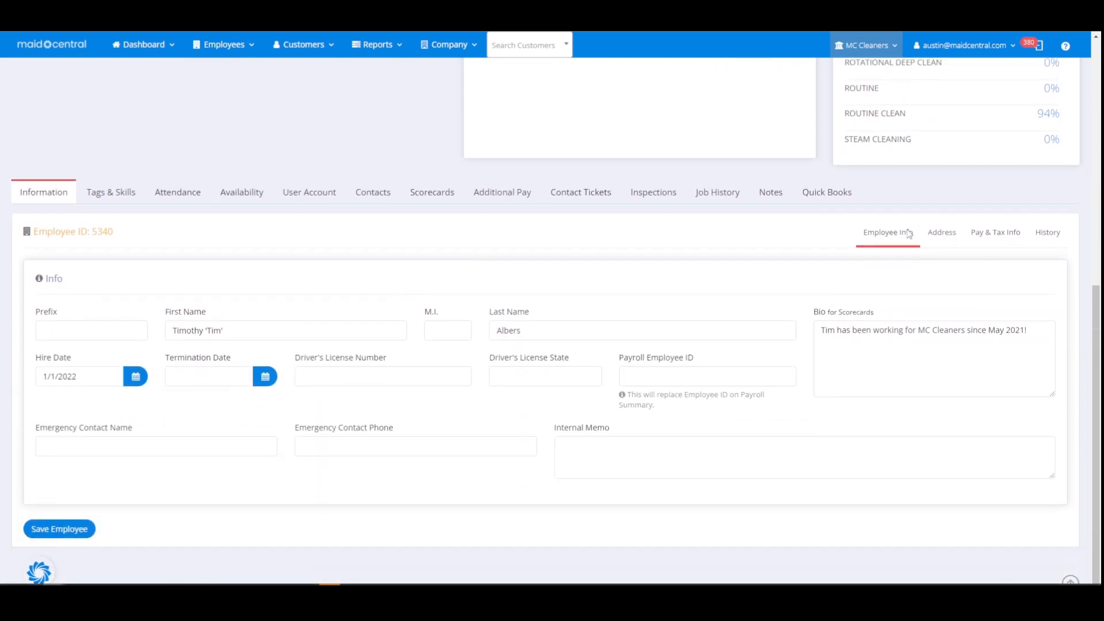
left_click(980, 241)
scroll(988, 250, "down", 1)
scroll(987, 250, "down", 4)
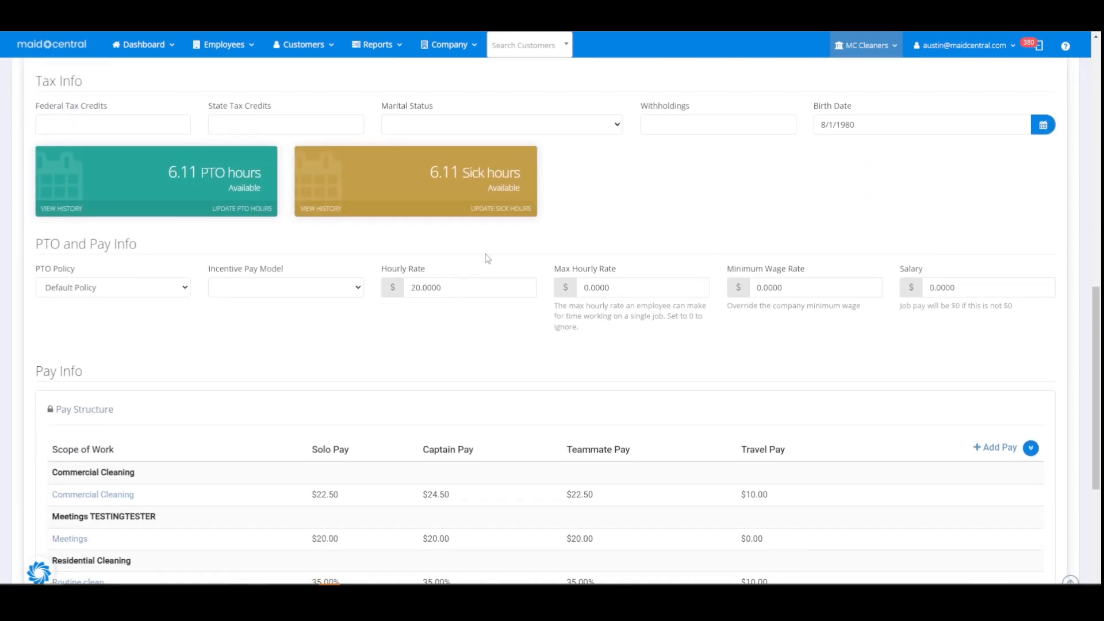
left_click_drag(208, 269, 284, 270)
left_click(289, 292)
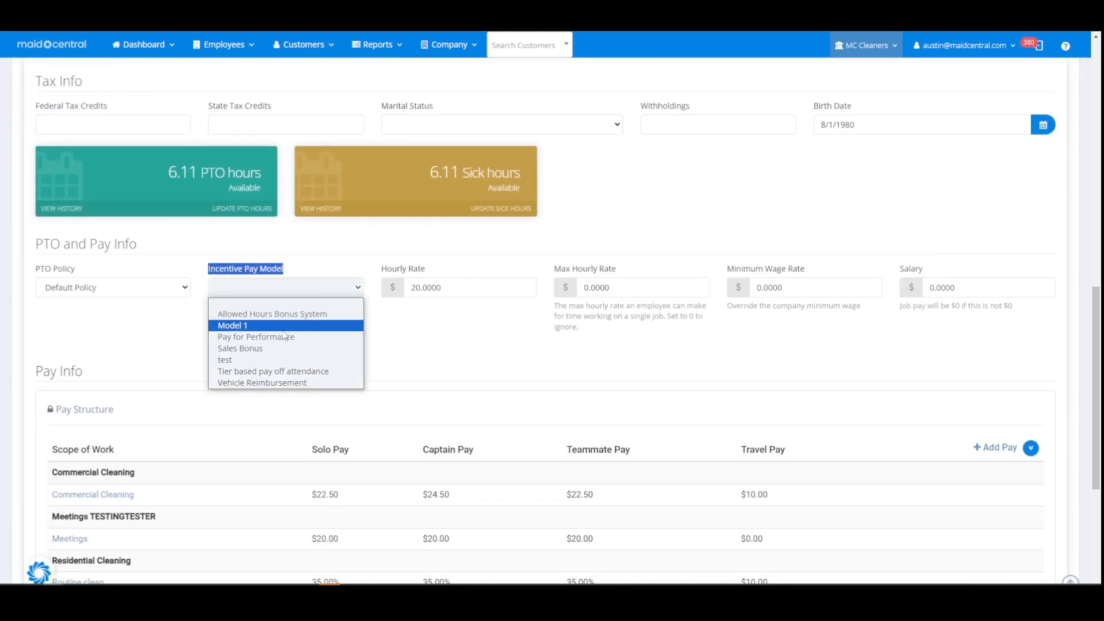
left_click(284, 338)
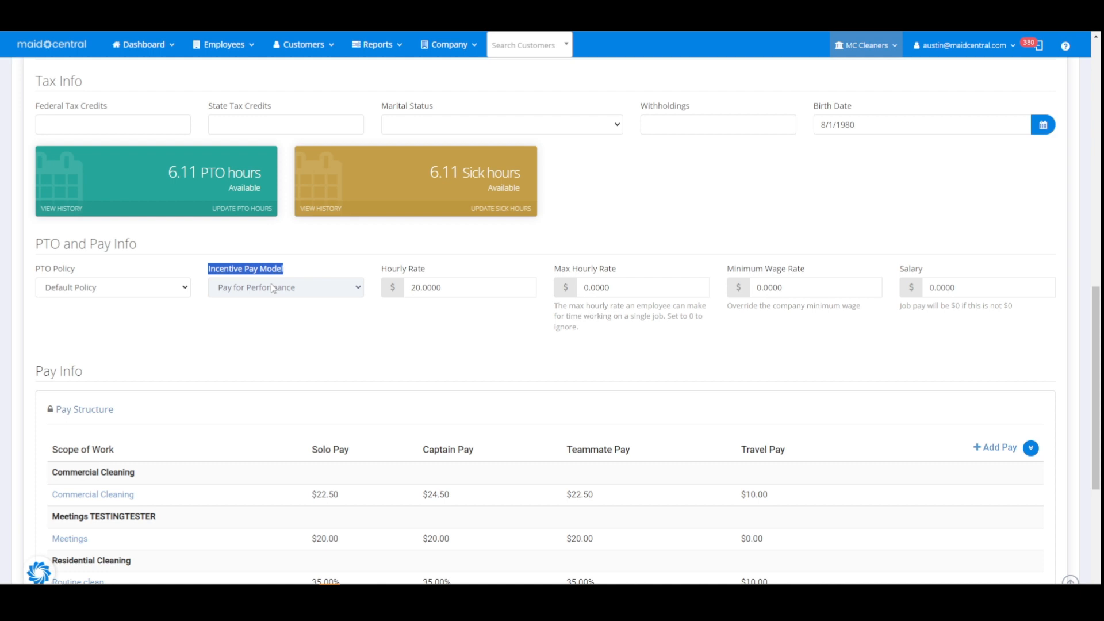
left_click(228, 271)
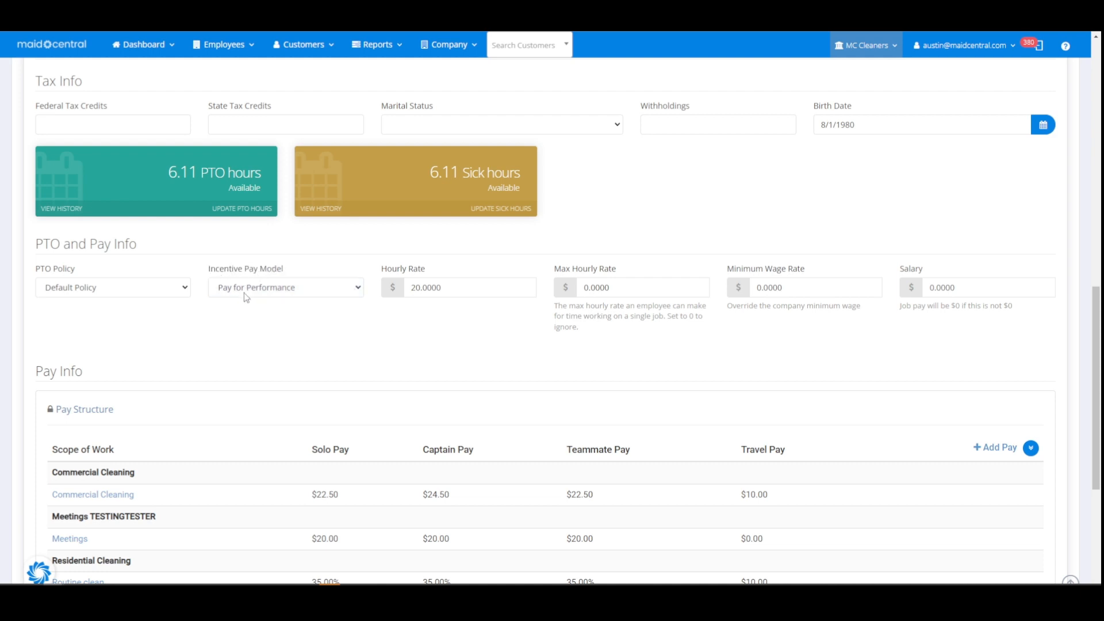
scroll(478, 279, "down", 5)
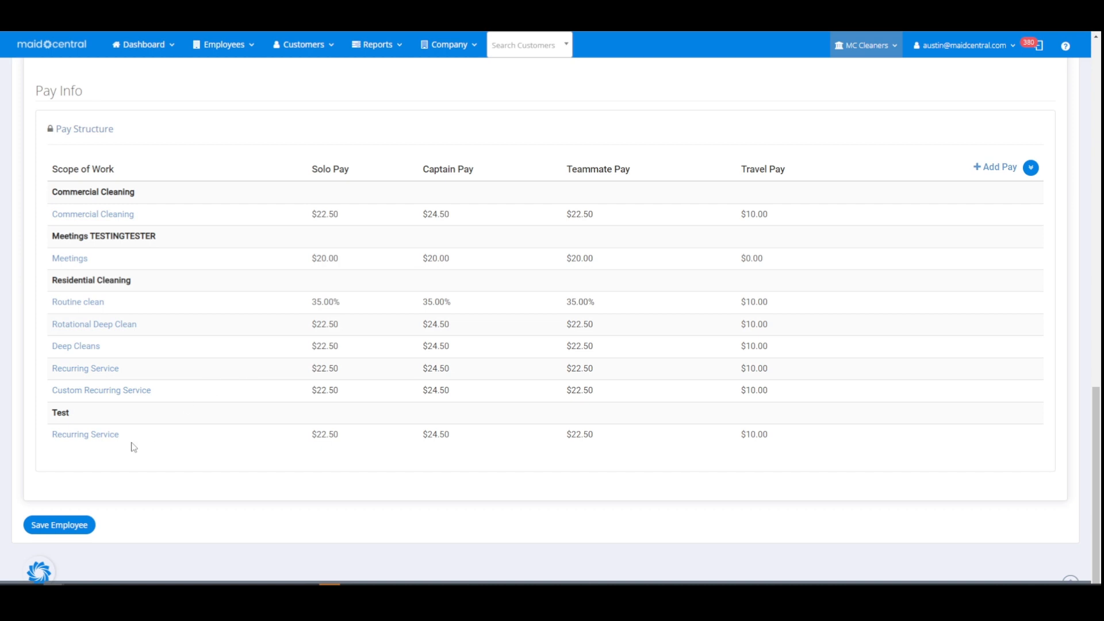
left_click(57, 526)
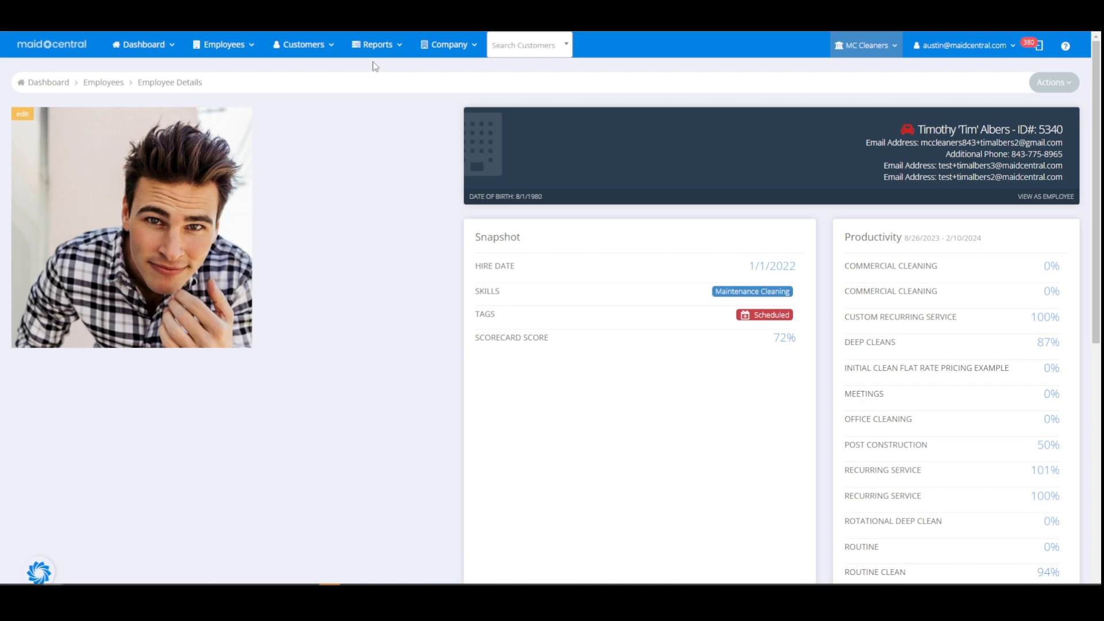
Open the Incentive Pay Models page within the company's Additional Pay area
left_click(384, 46)
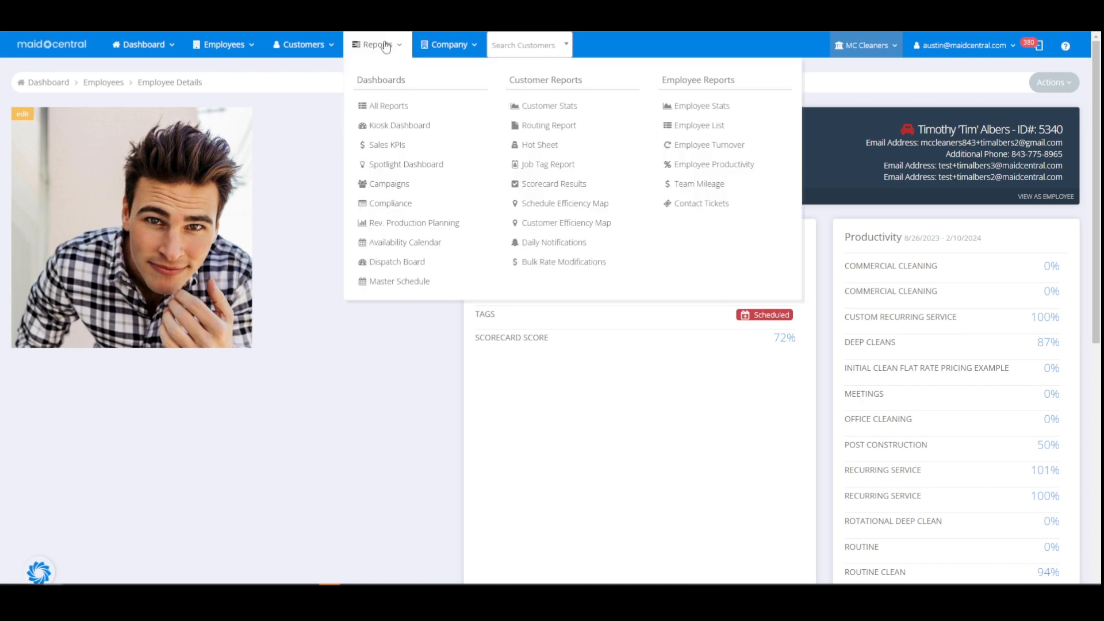
left_click(449, 44)
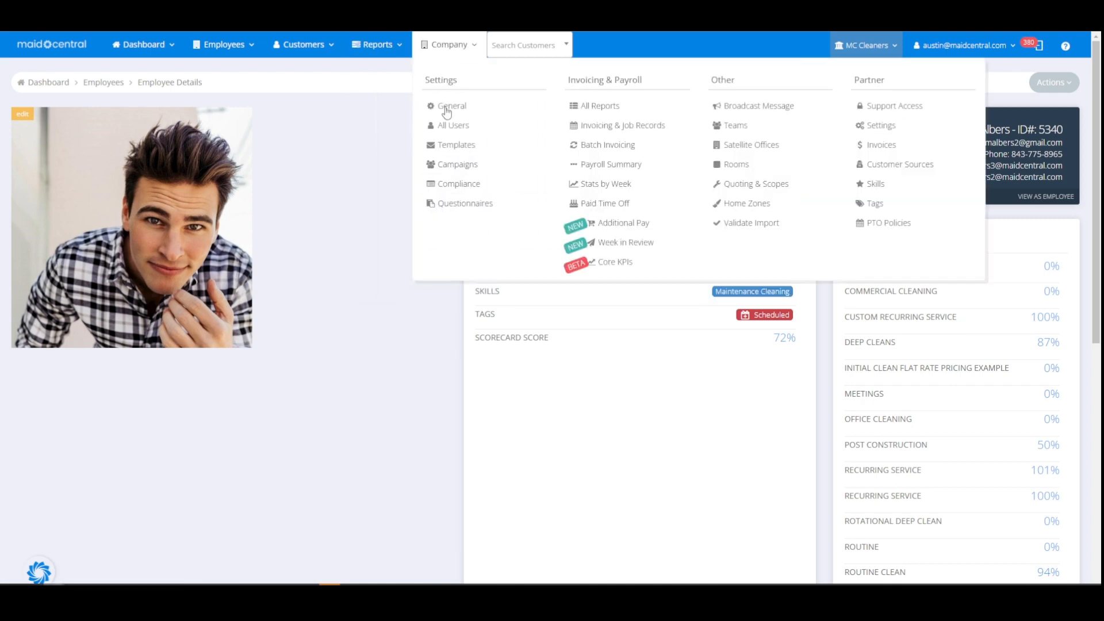
left_click(593, 225)
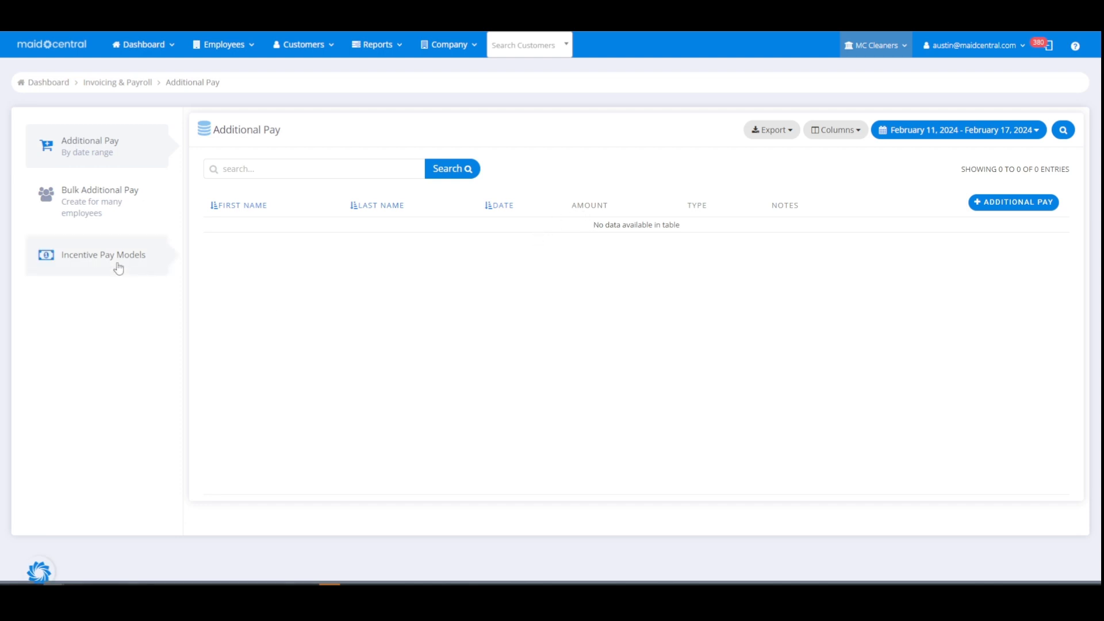
left_click(96, 255)
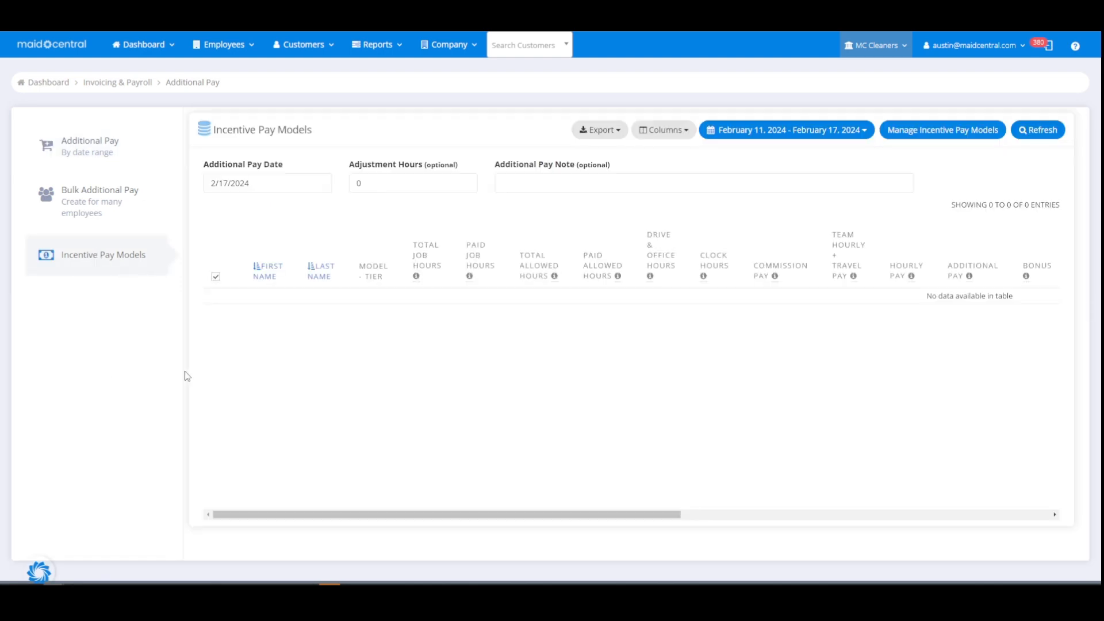
Set the additional pay date to 2/9/2024 and the reporting range to February 4, 2024 - February 10, 2024
left_click(244, 183)
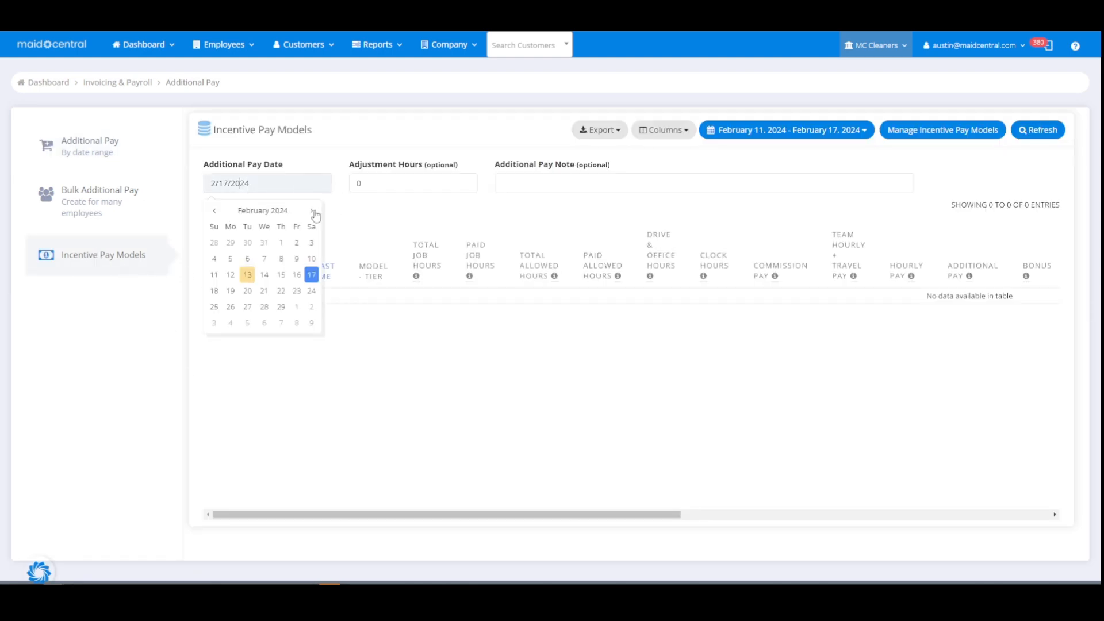
left_click(293, 260)
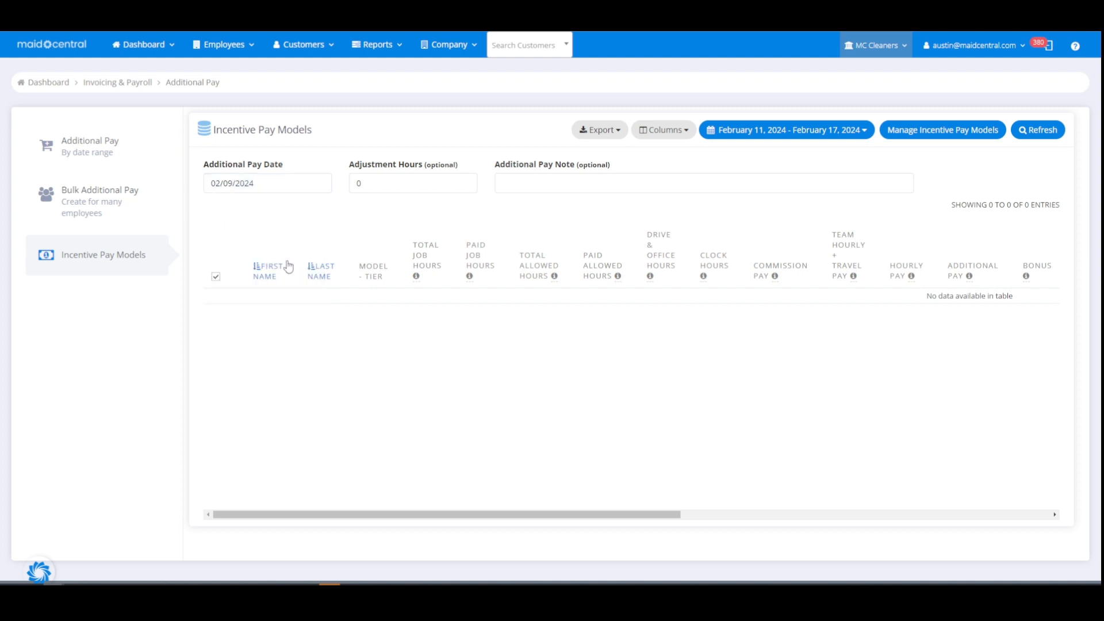
left_click(226, 184)
left_click(295, 260)
left_click(761, 134)
left_click(611, 220)
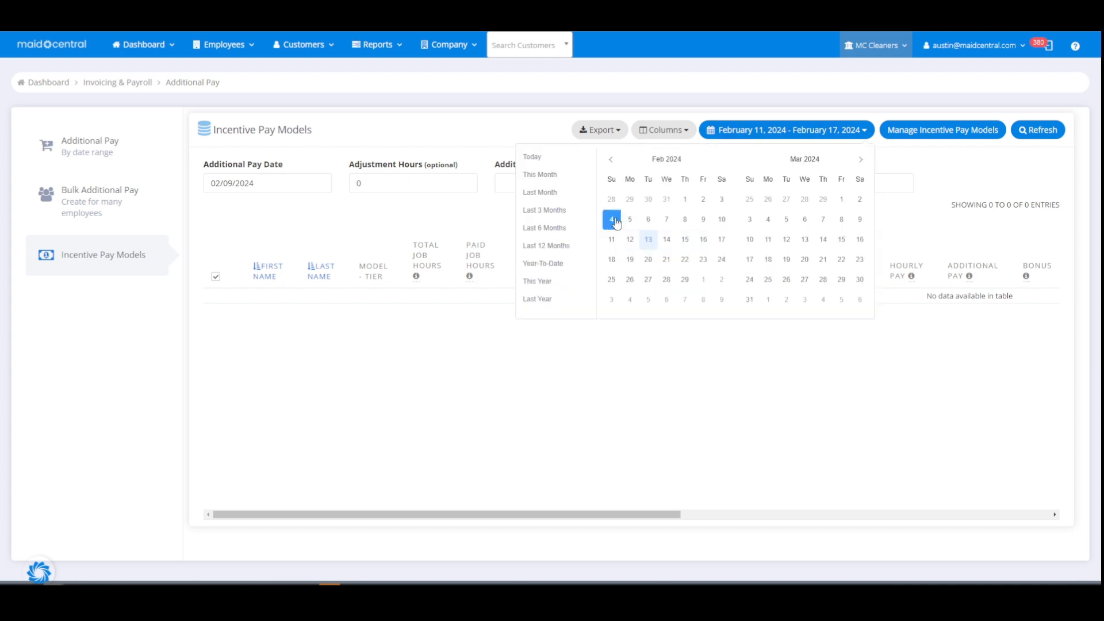
left_click(722, 220)
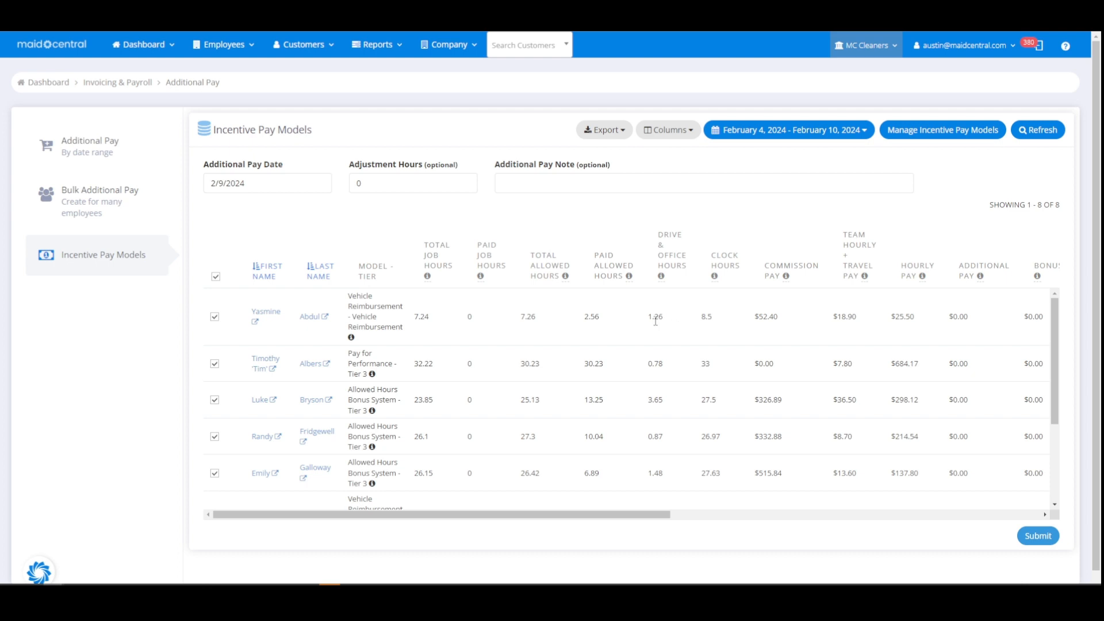
Review each employee's incentive model and tier, including the Pay for Performance row, along with the pay types and pay amounts
scroll(386, 359, "down", 1)
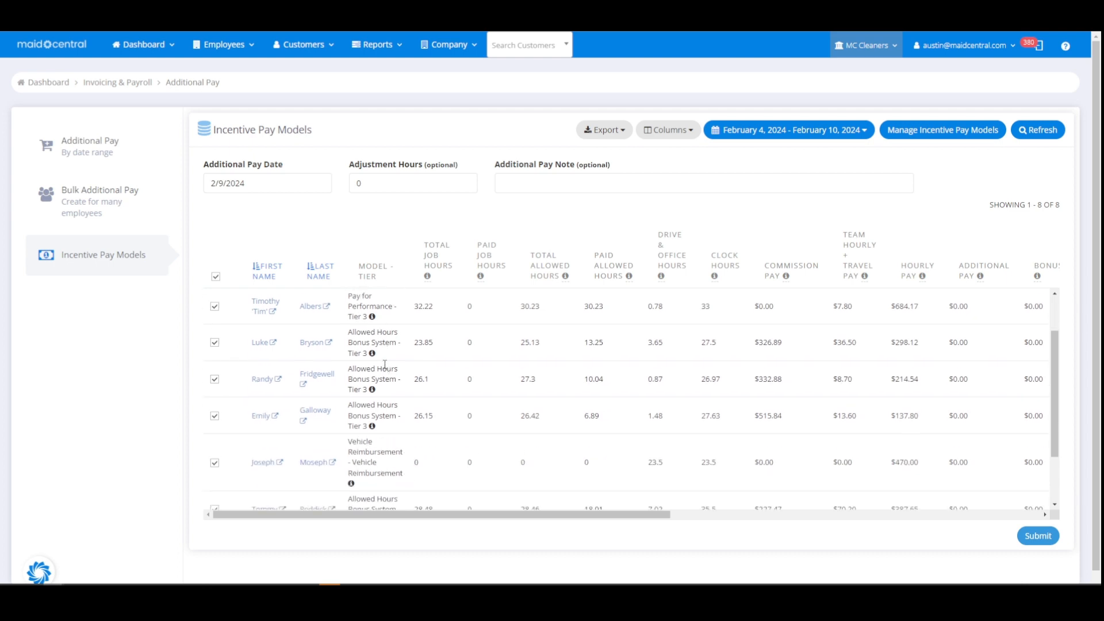
left_click_drag(350, 334, 390, 343)
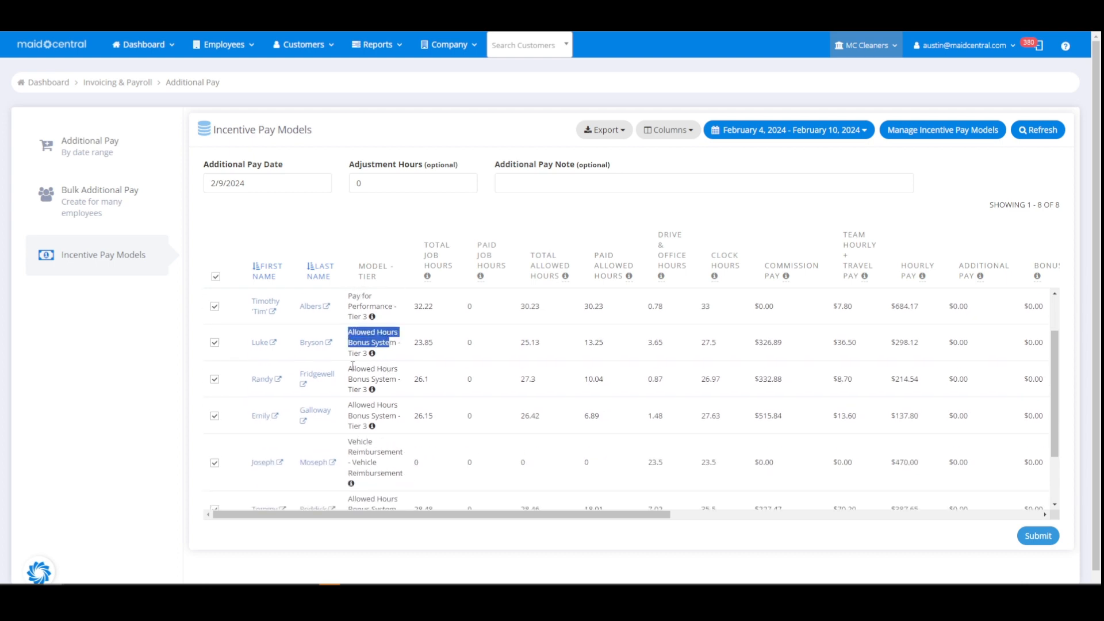
scroll(353, 379, "down", 2)
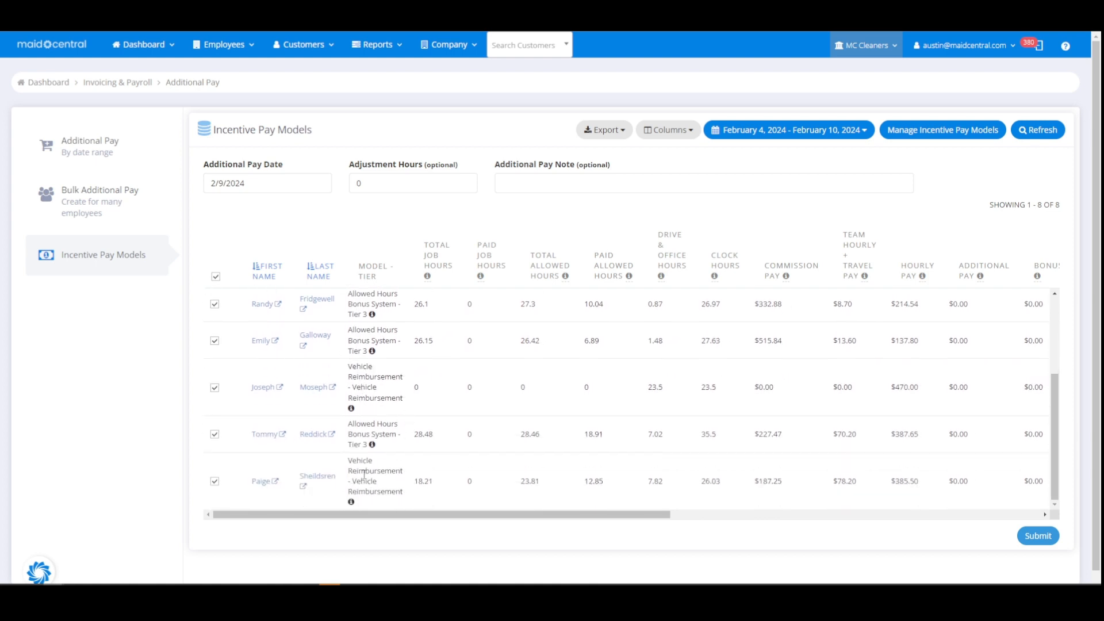
left_click_drag(359, 472, 377, 482)
scroll(377, 374, "up", 3)
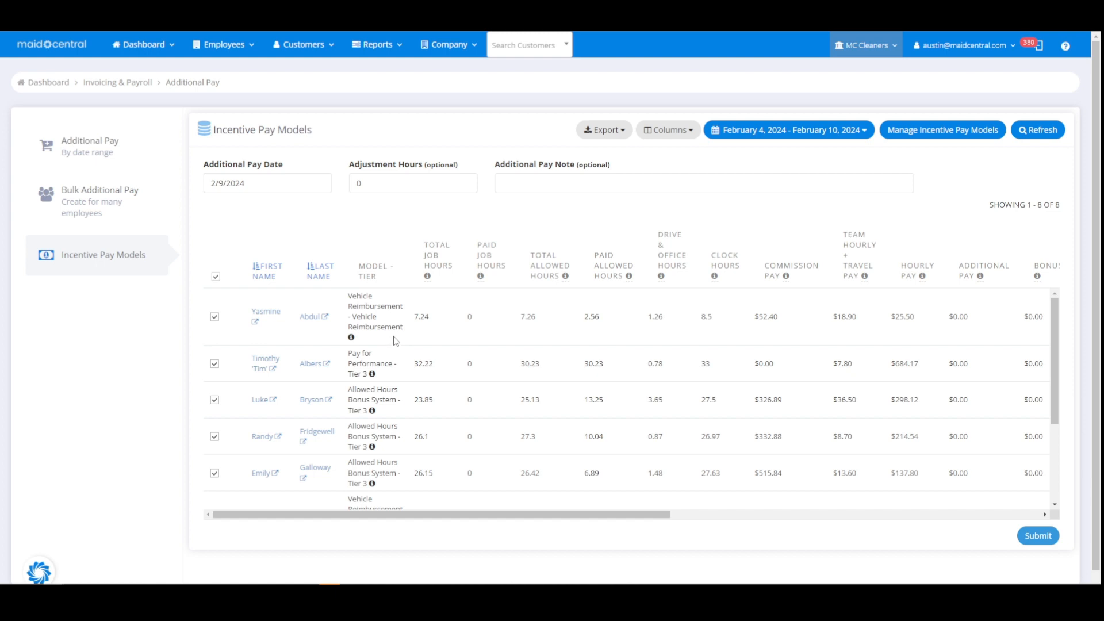
left_click_drag(352, 353, 372, 378)
left_click(363, 367)
left_click(374, 360)
scroll(552, 377, "right", 10)
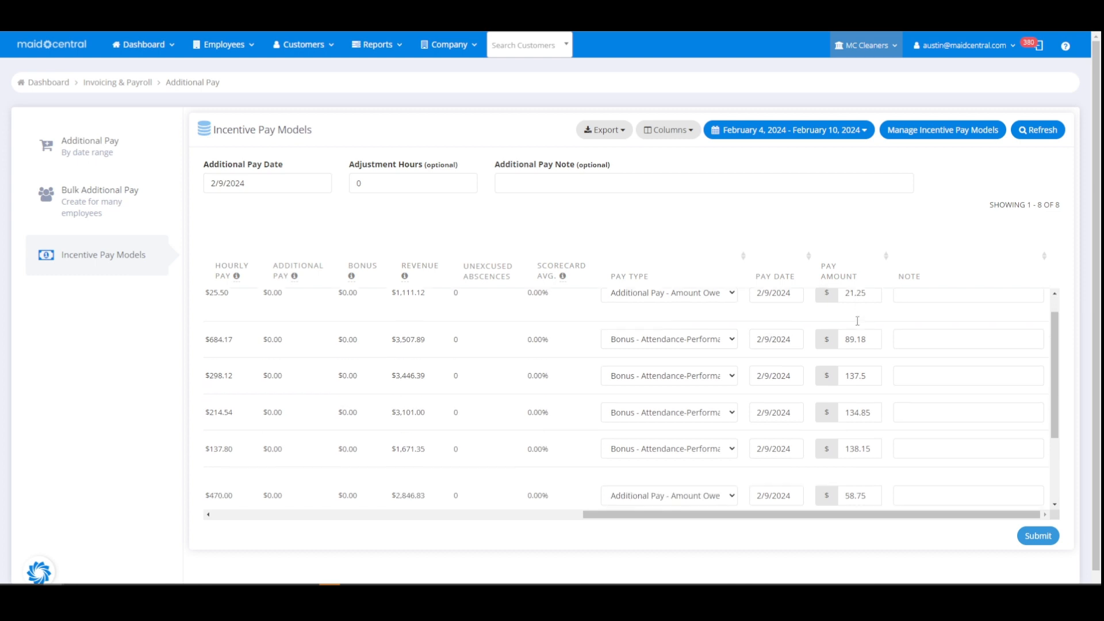
scroll(857, 320, "down", 5)
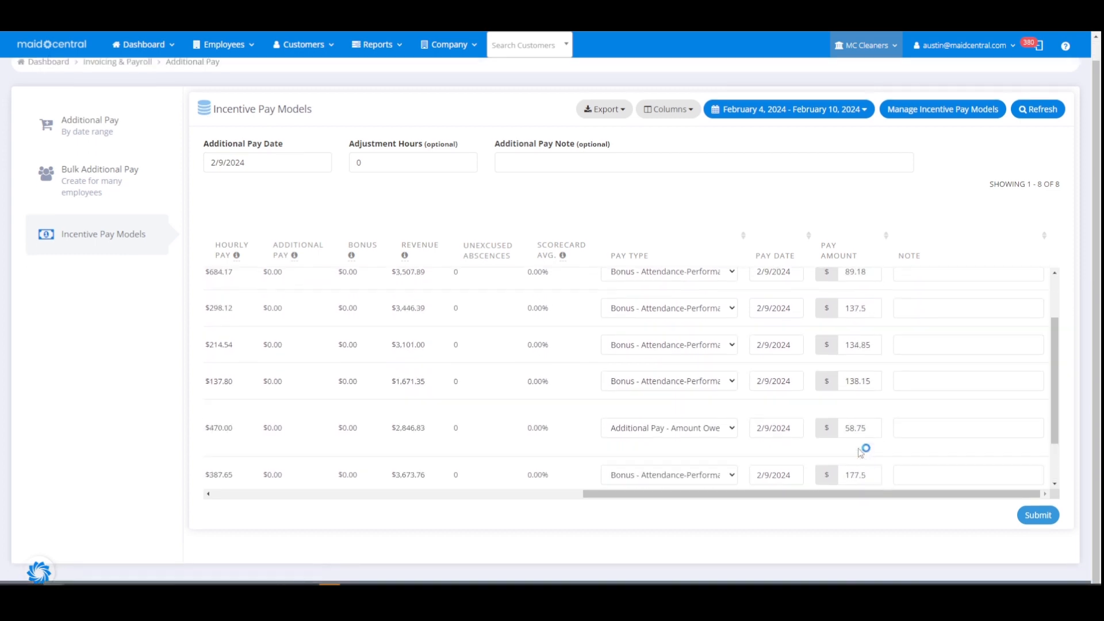
scroll(862, 452, "up", 2)
Enter "P4P bonuses" as the additional pay note, refresh the table and check the Note column
left_click(543, 163)
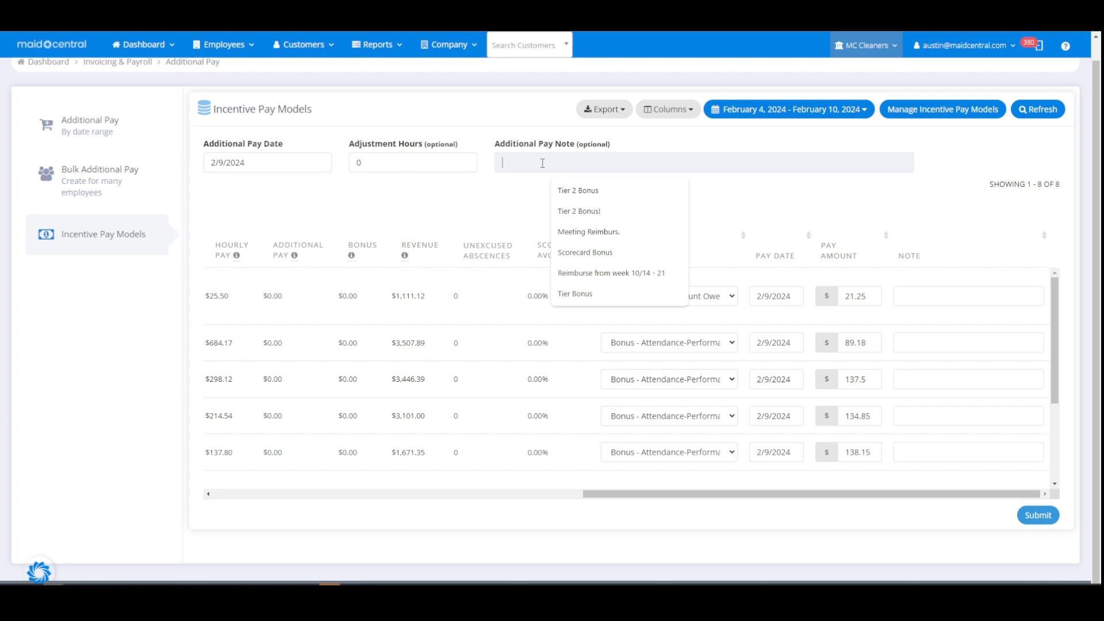
type("P4P bon")
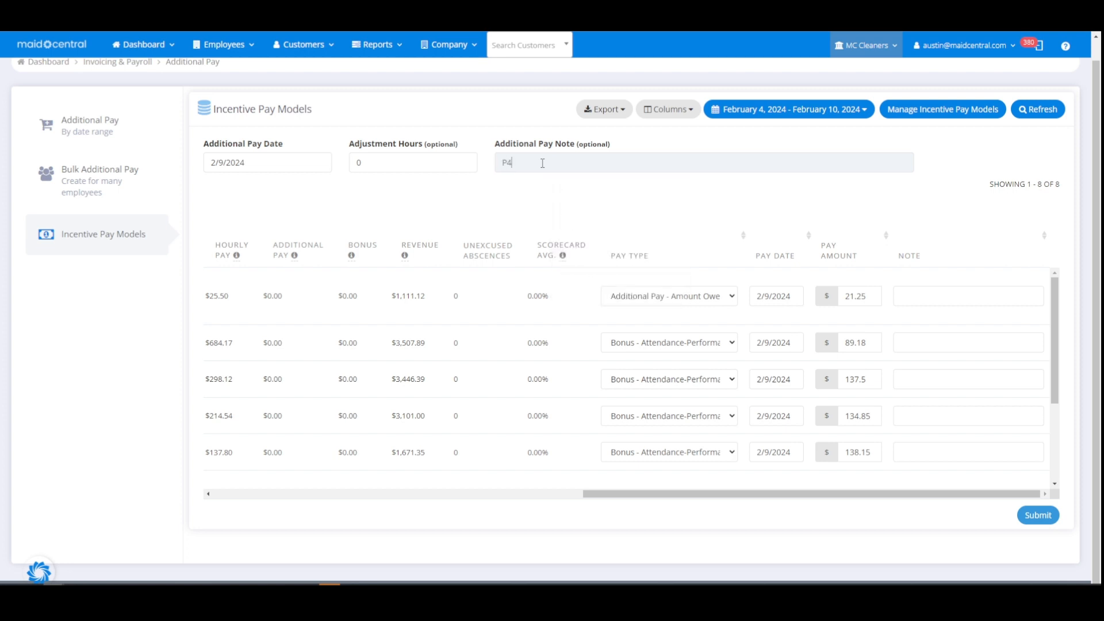
type("uses")
left_click(1039, 111)
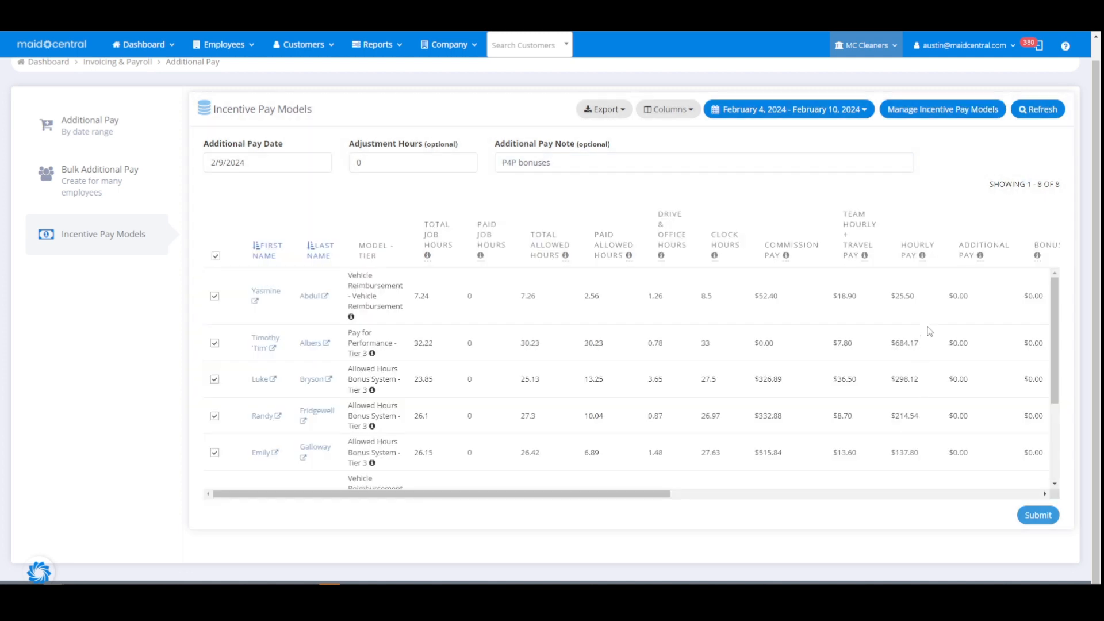
left_click_drag(694, 496, 1064, 496)
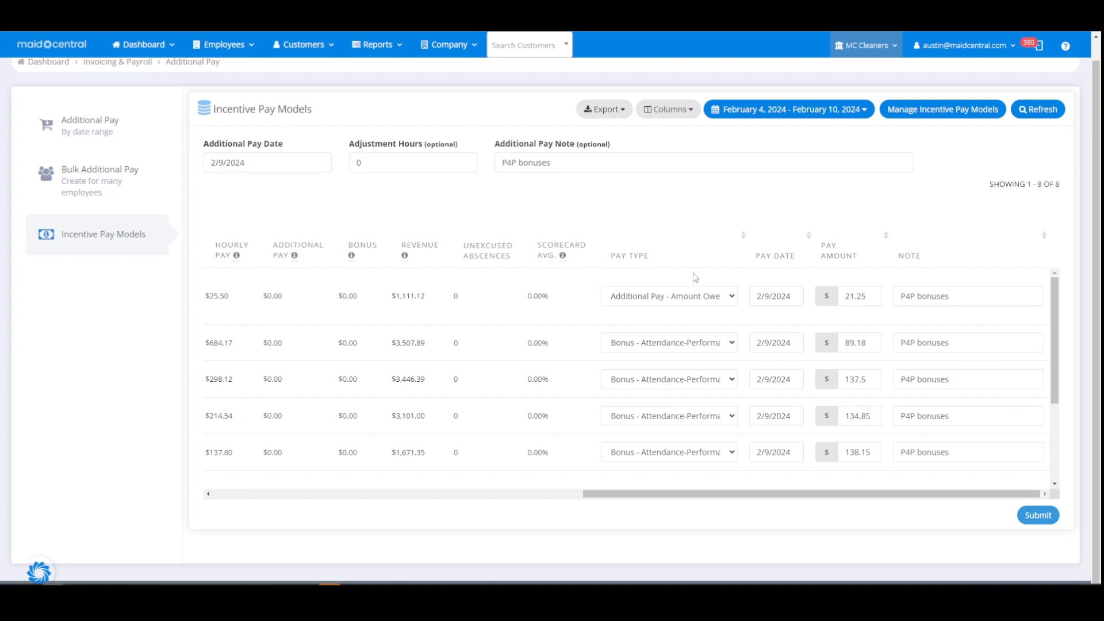
left_click(242, 161)
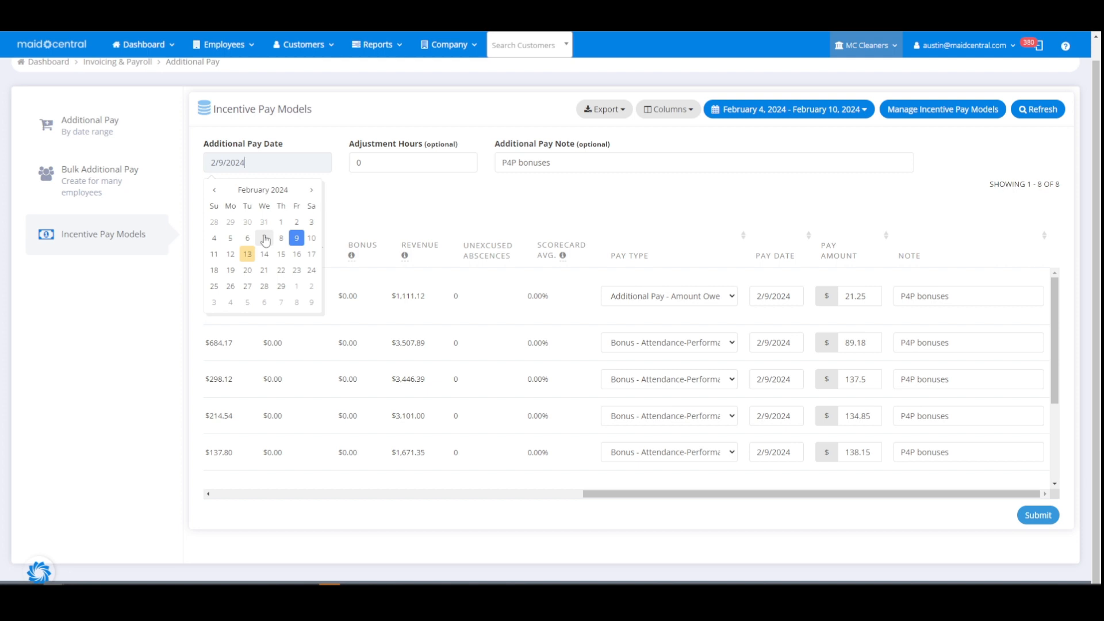
left_click_drag(282, 150, 261, 150)
left_click(256, 169)
left_click(448, 193)
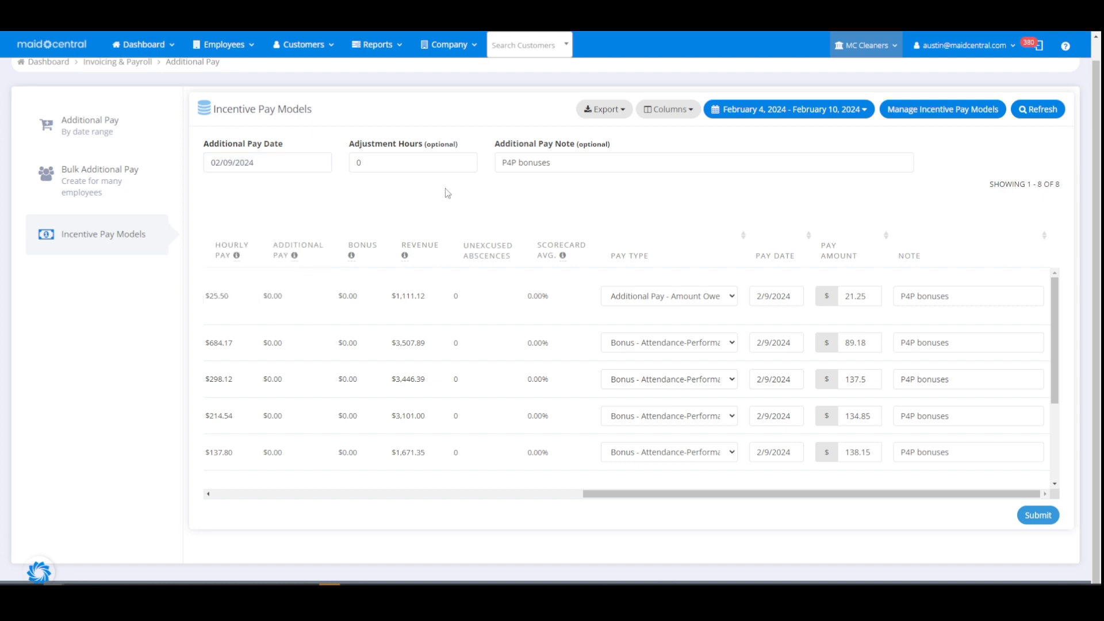
Set the optional adjustment hours for the incentive pay calculation to 8
left_click(375, 165)
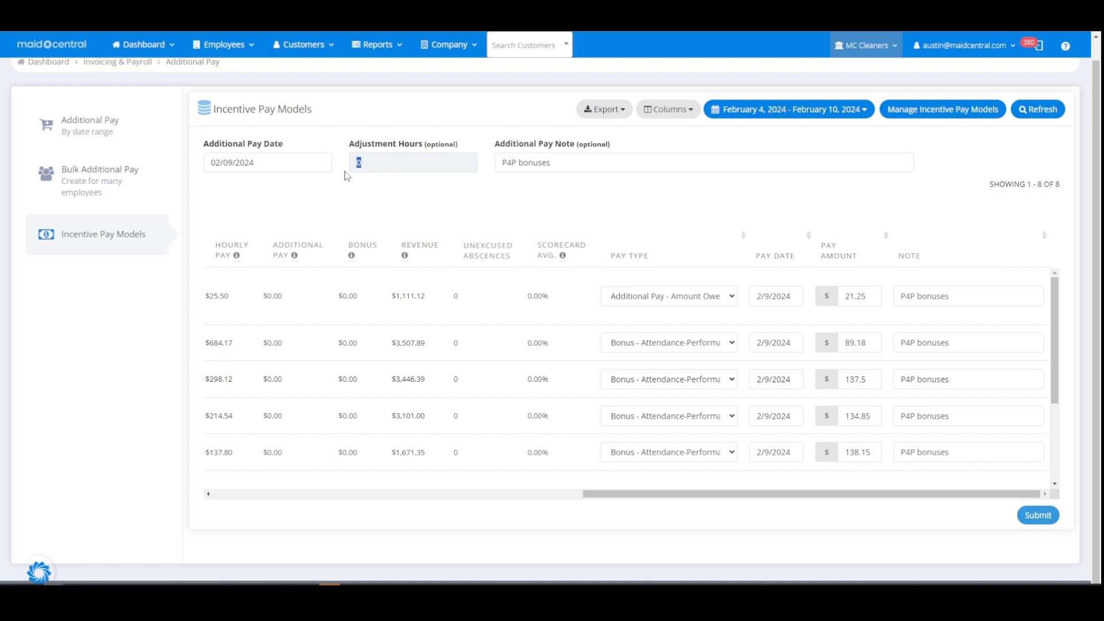
type("8")
mouse_move(654, 494)
left_mouse_down()
mouse_move(596, 493)
mouse_move(657, 490)
left_mouse_up()
left_click_drag(387, 132, 453, 149)
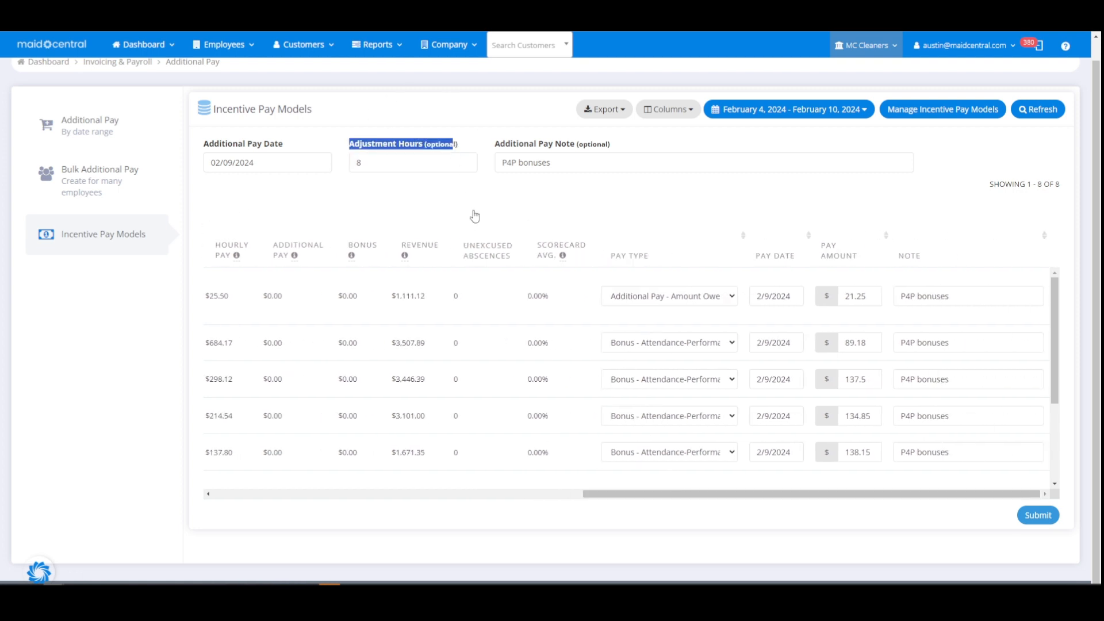